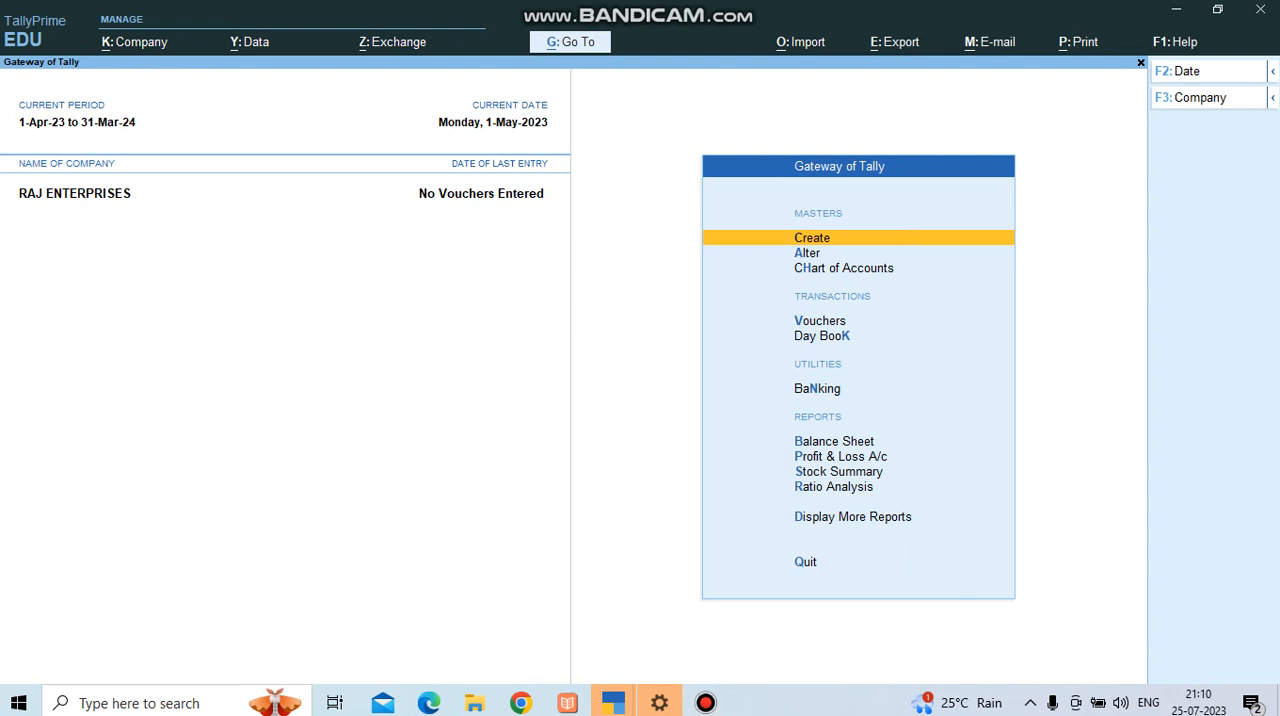
Open the creation form for a new ledger from the accounting masters of RAJ ENTERPRISES.
key(Down)
key(Up)
key(Return)
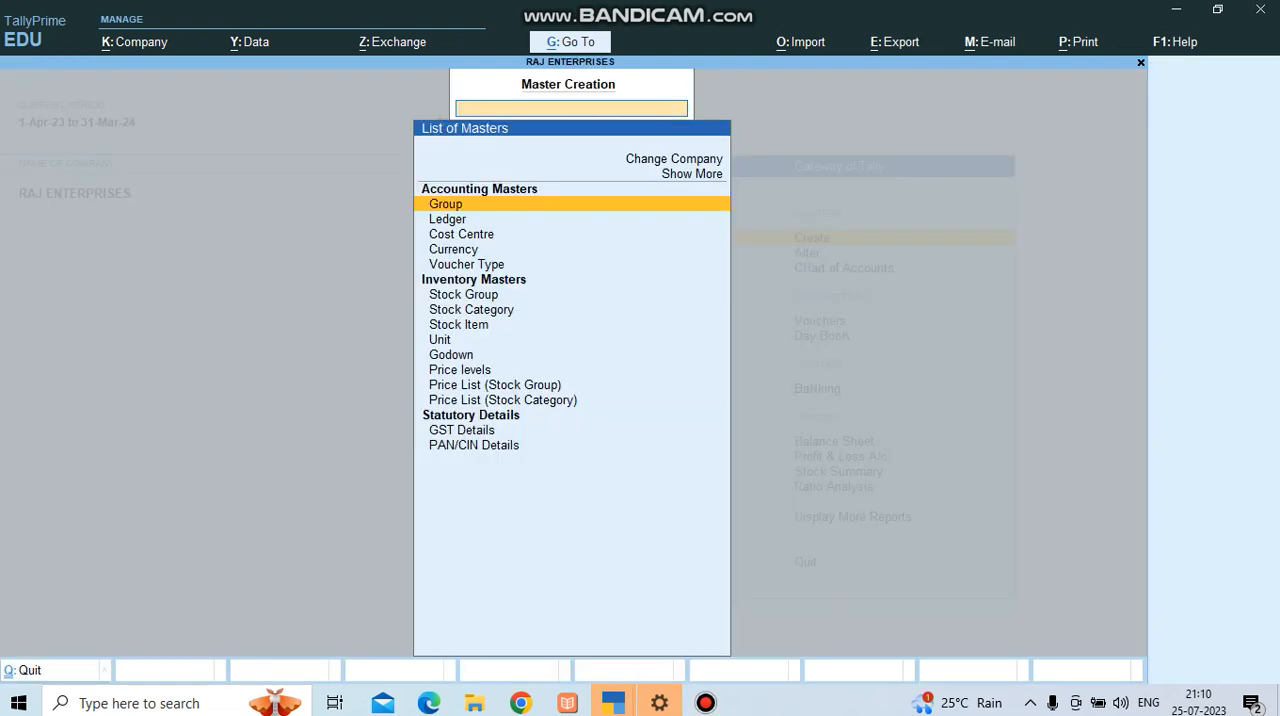
key(Down)
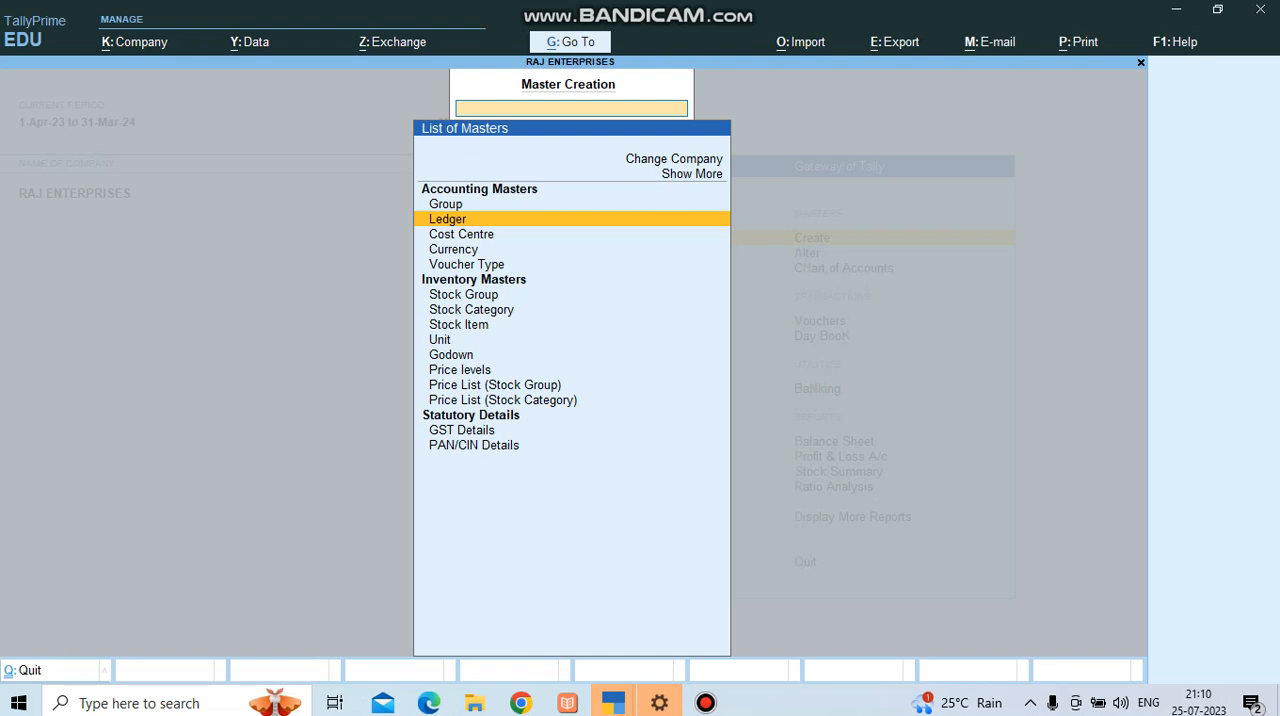
key(Return)
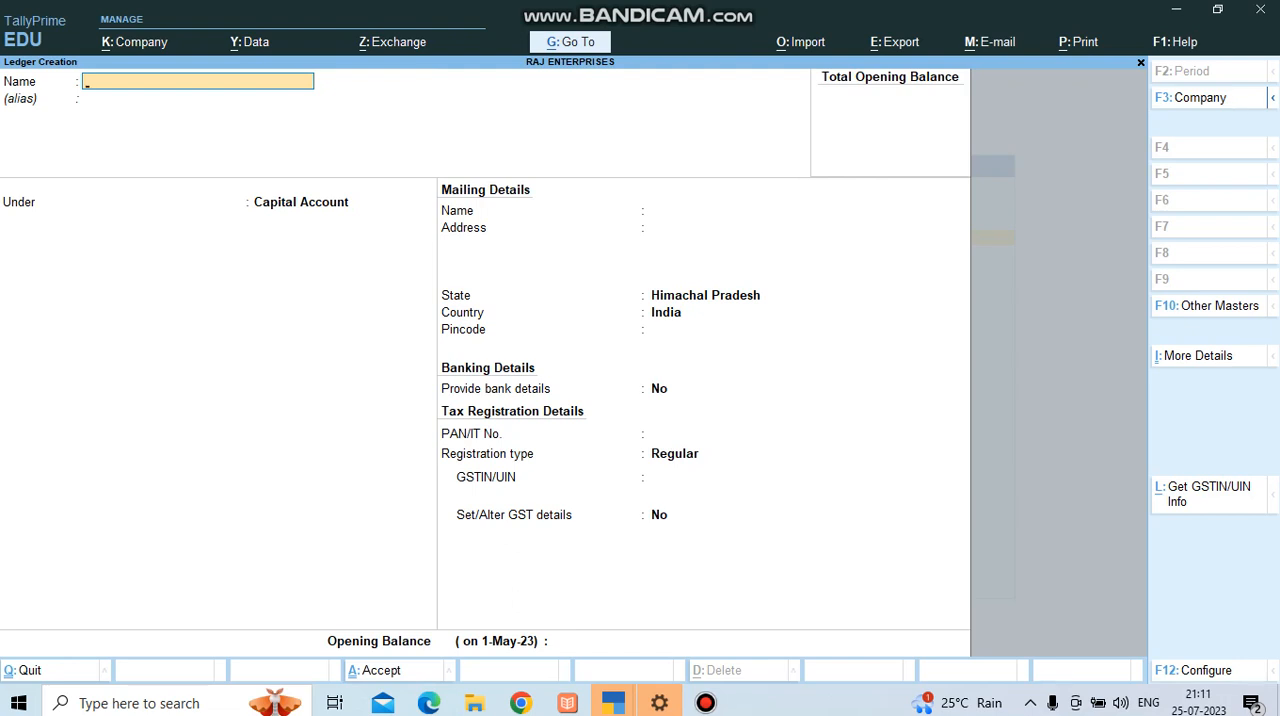
Name the new ledger ANUJ ENTERPRISES and place it under the Sundry Debtors group.
text(ANUJ ENTERPRISES)
key(Return)
key(Return)
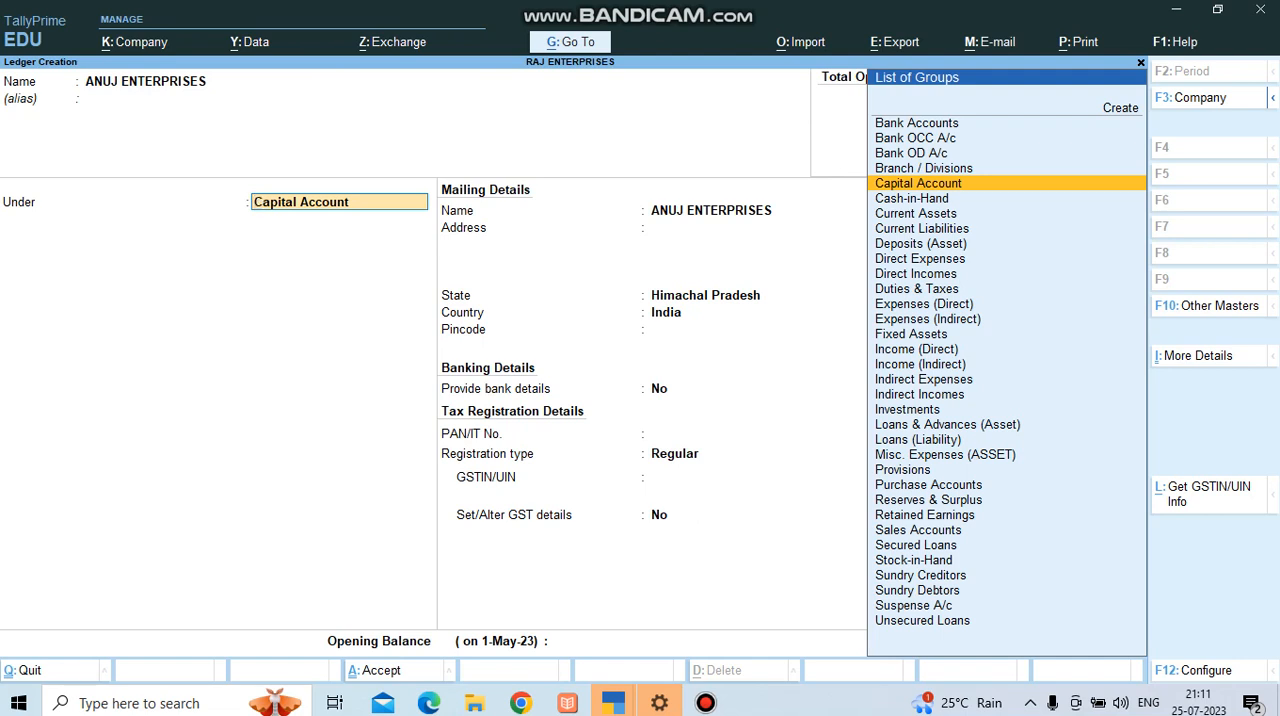
text(SUND)
key(Down)
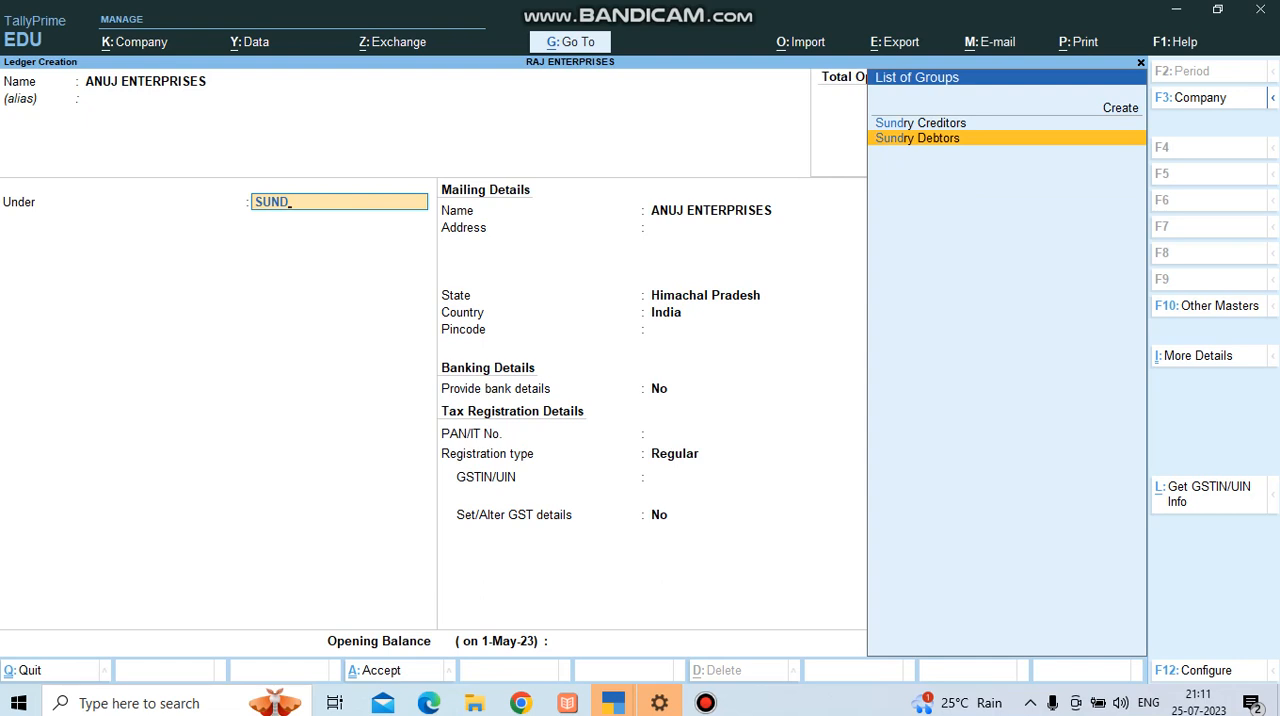
key(Return)
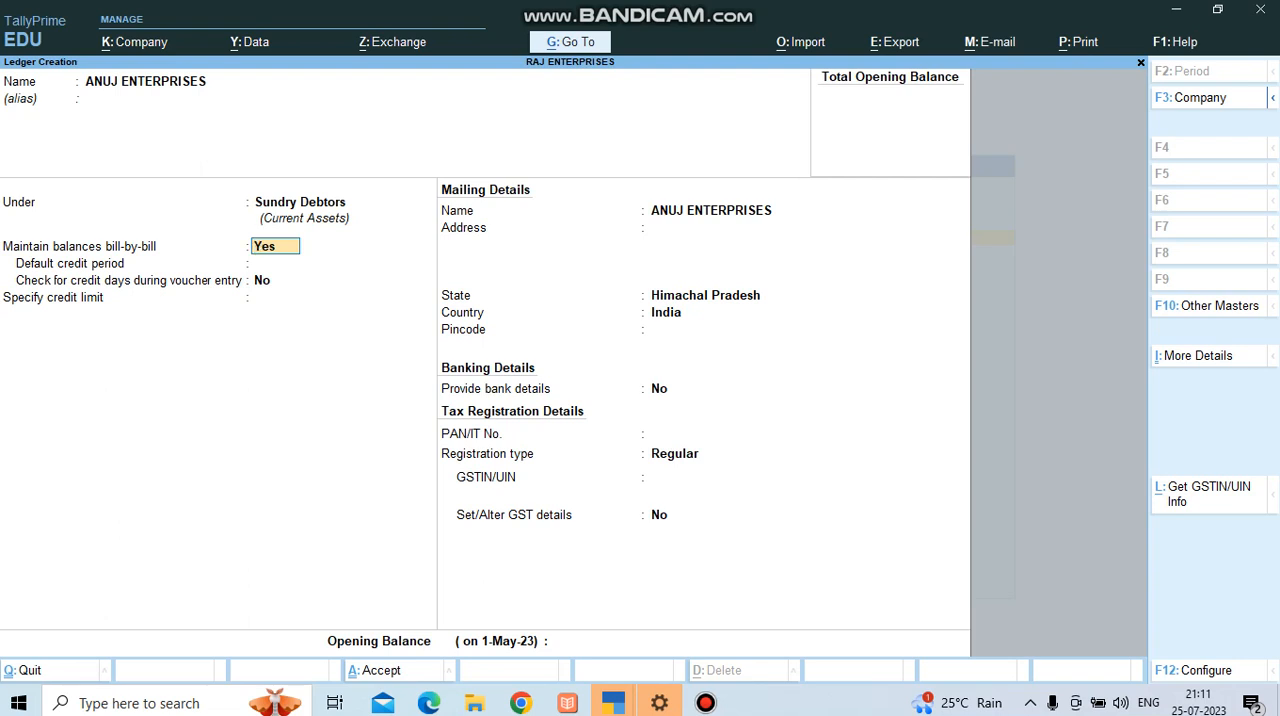
Keep bill-by-bill balances on, set the default credit period to 30 days and enable checking credit days during voucher entry.
key(Return)
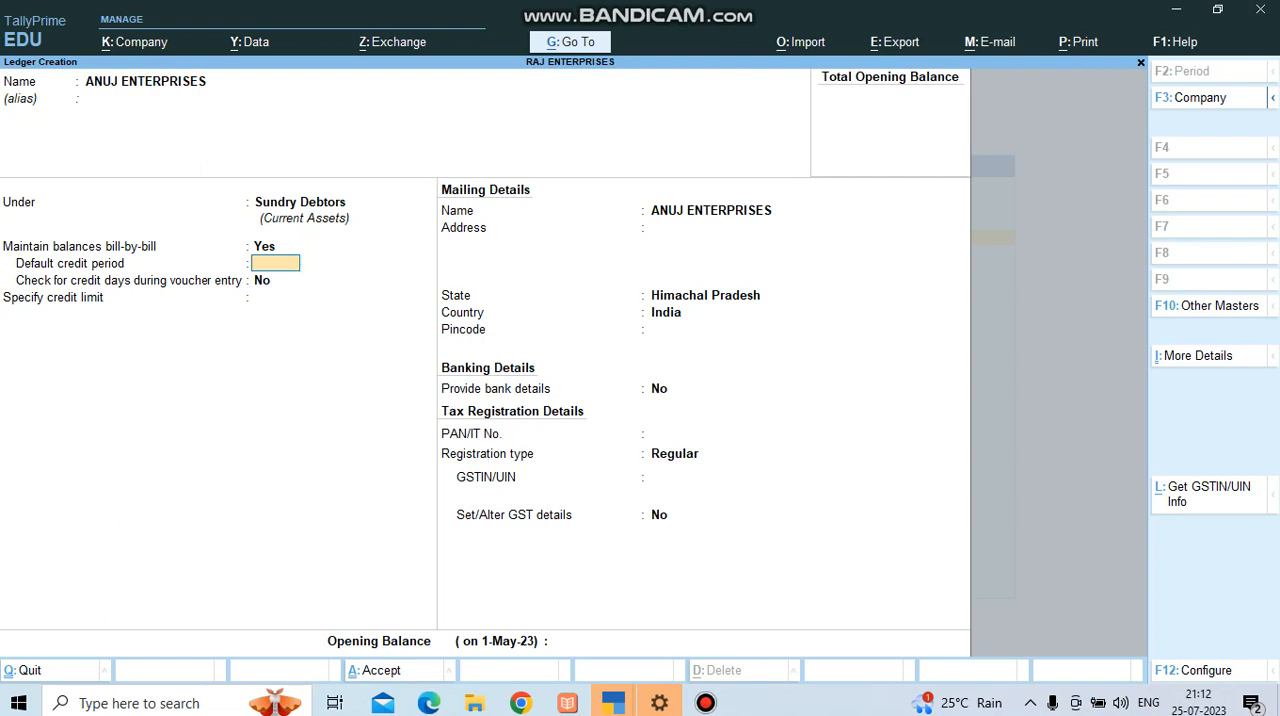
text(30)
key(Return)
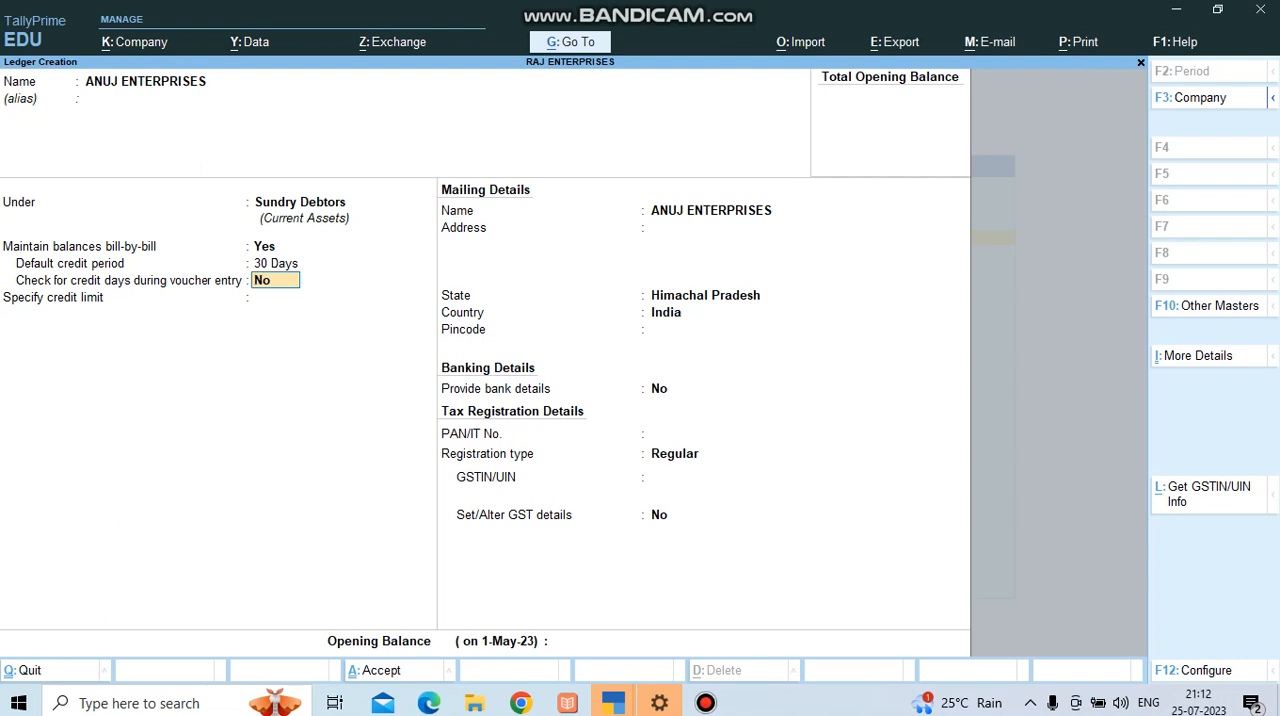
text(Y)
key(Return)
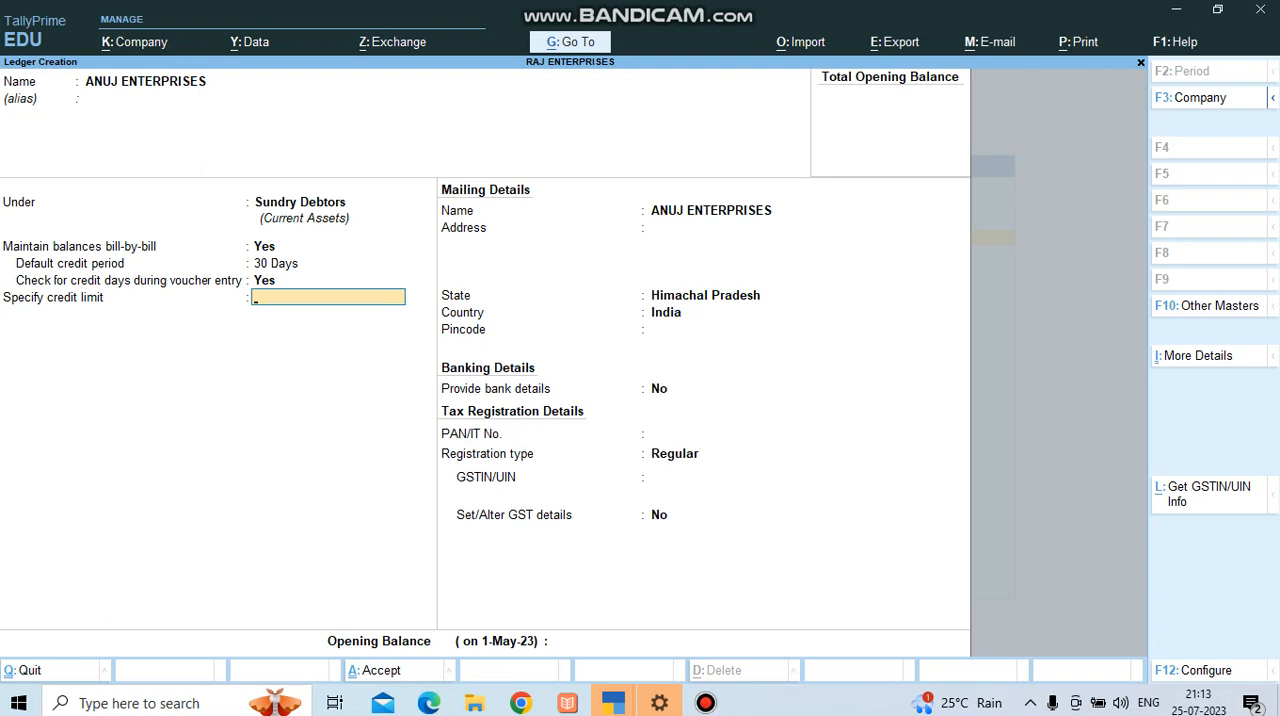
Set the debtor's credit limit to 10,00,000 and keep the post-dated transactions override at No.
text(000000)
key(Return)
Keep the mailing name, fill in the debtor's address and keep Himachal Pradesh as the state.
key(Return)
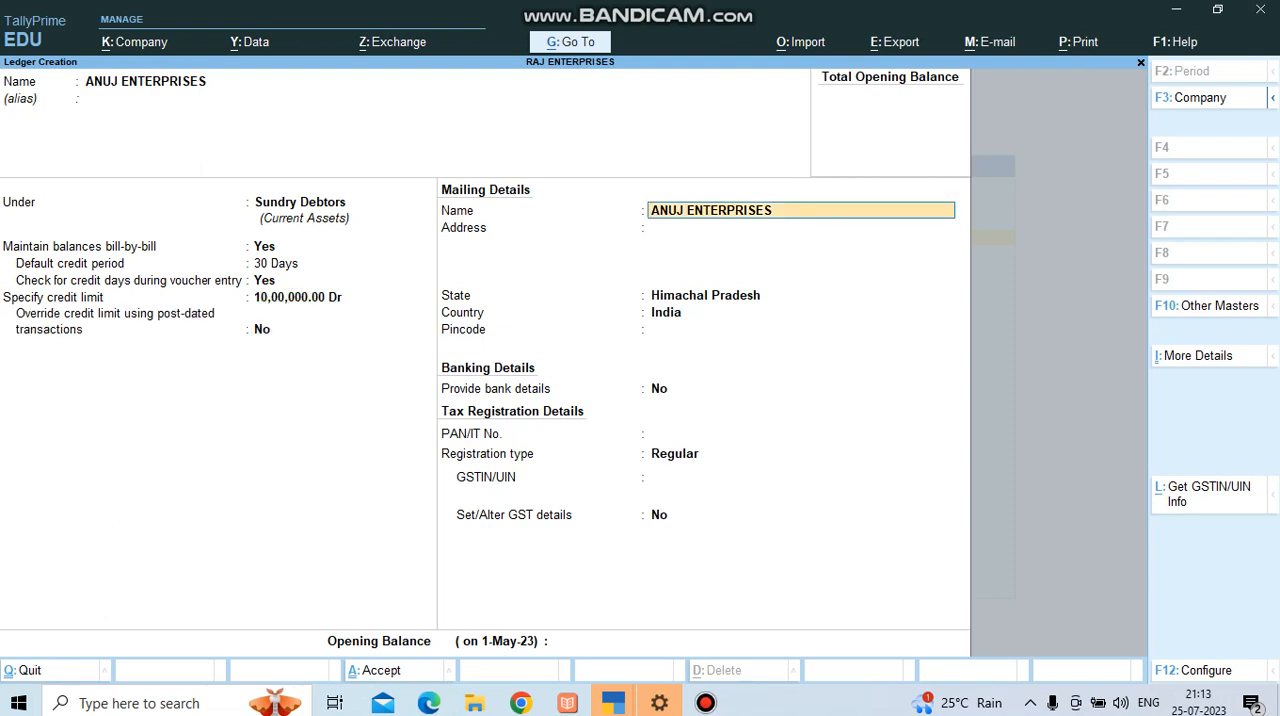
key(Return)
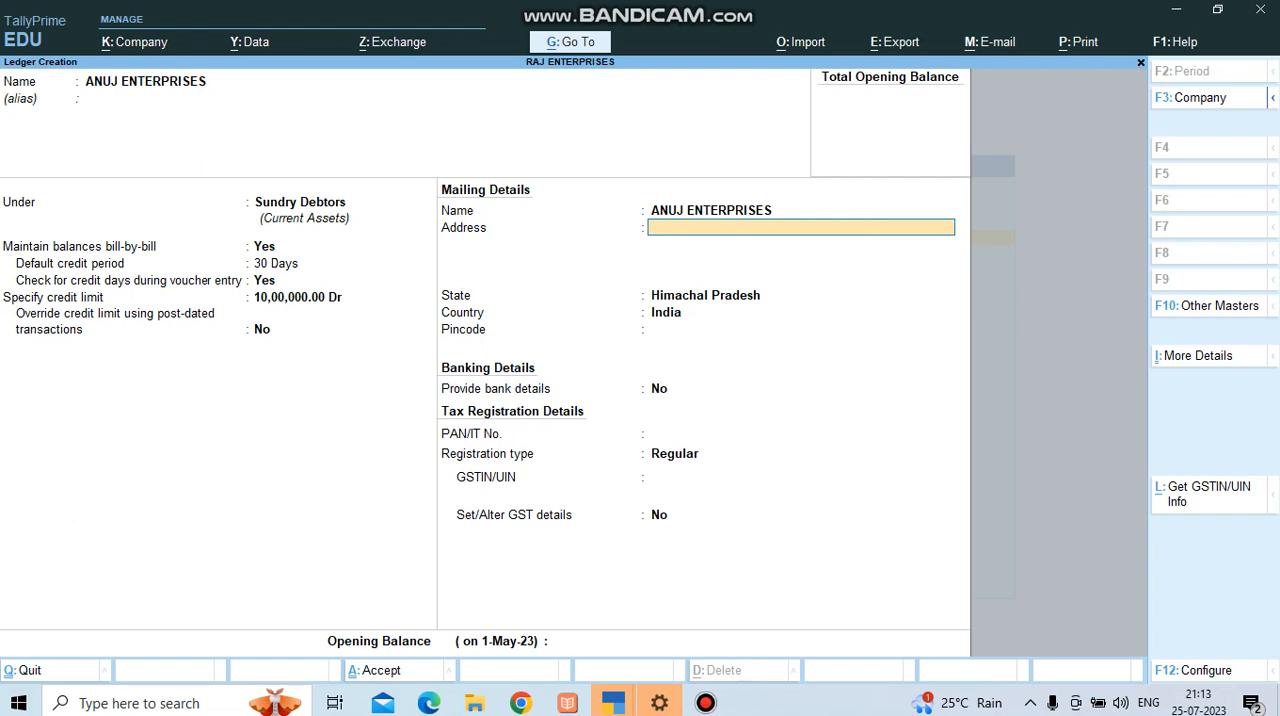
text(HAMIRPUR)
key(Return)
key(Return)
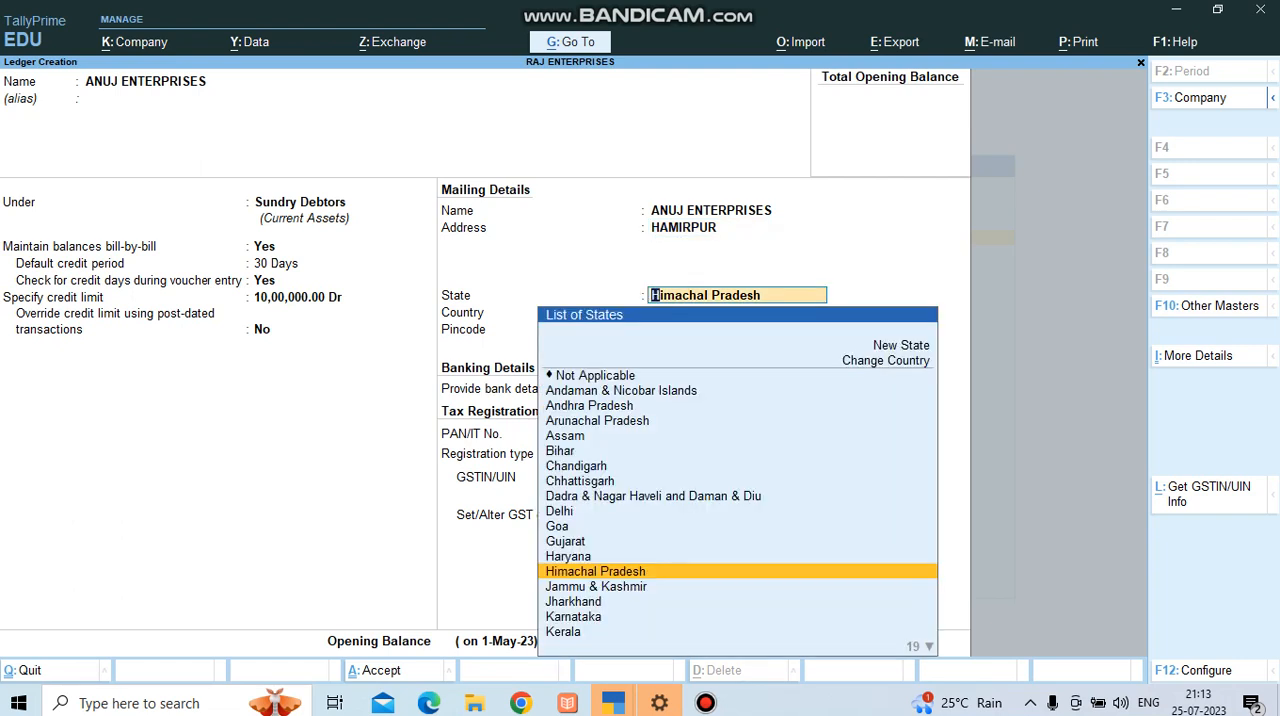
key(BackSpace)
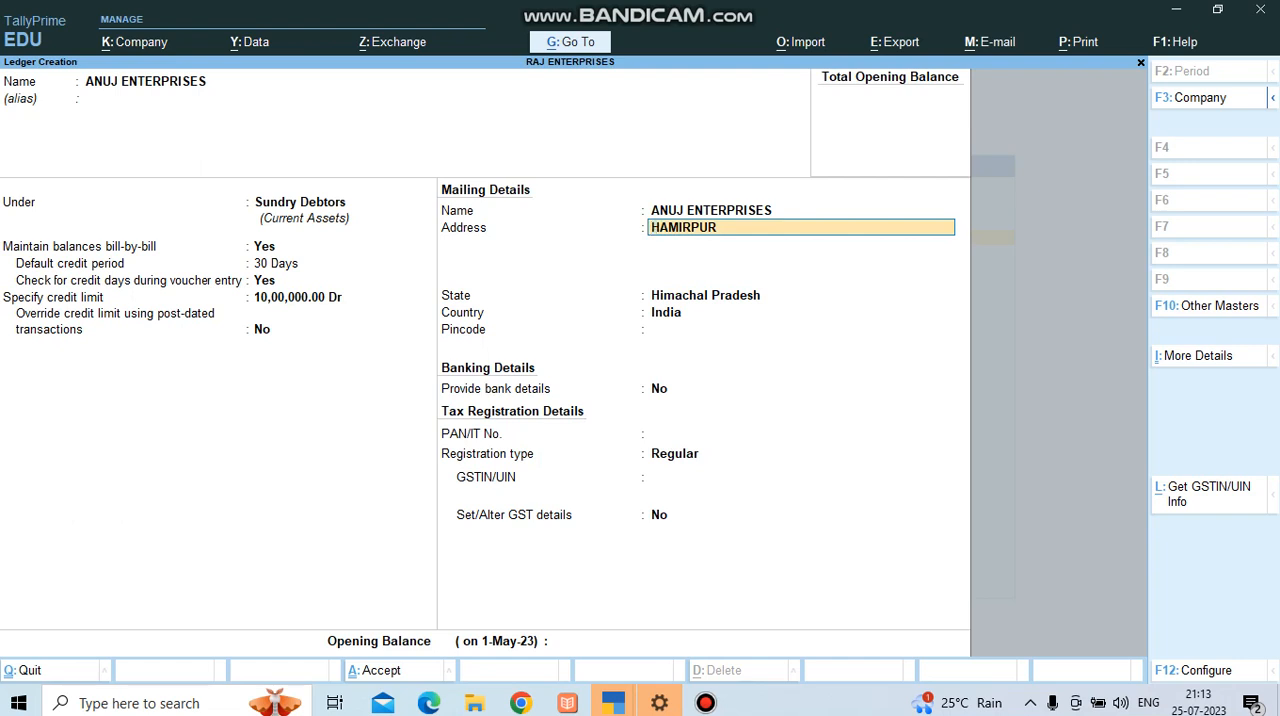
key(Return)
key(Return)
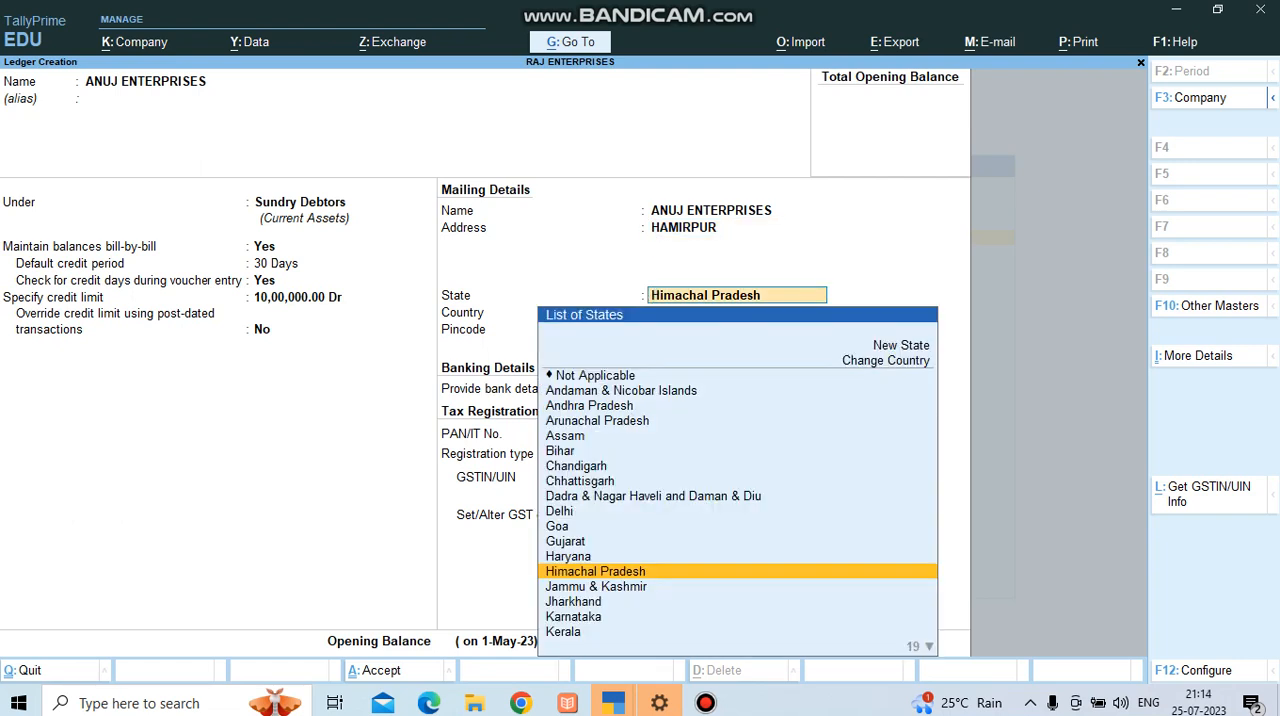
key(Return)
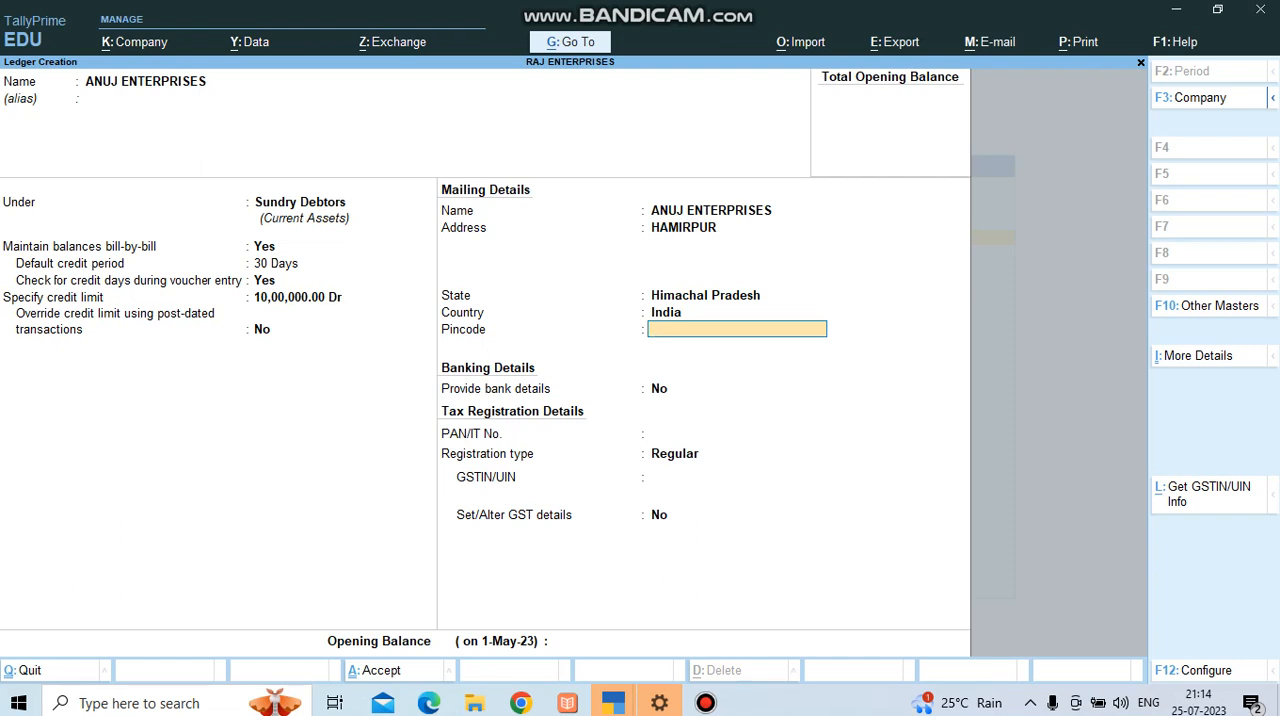
Fill in the debtor's postal pincode and keep Provide bank details at No.
text(177020)
key(Return)
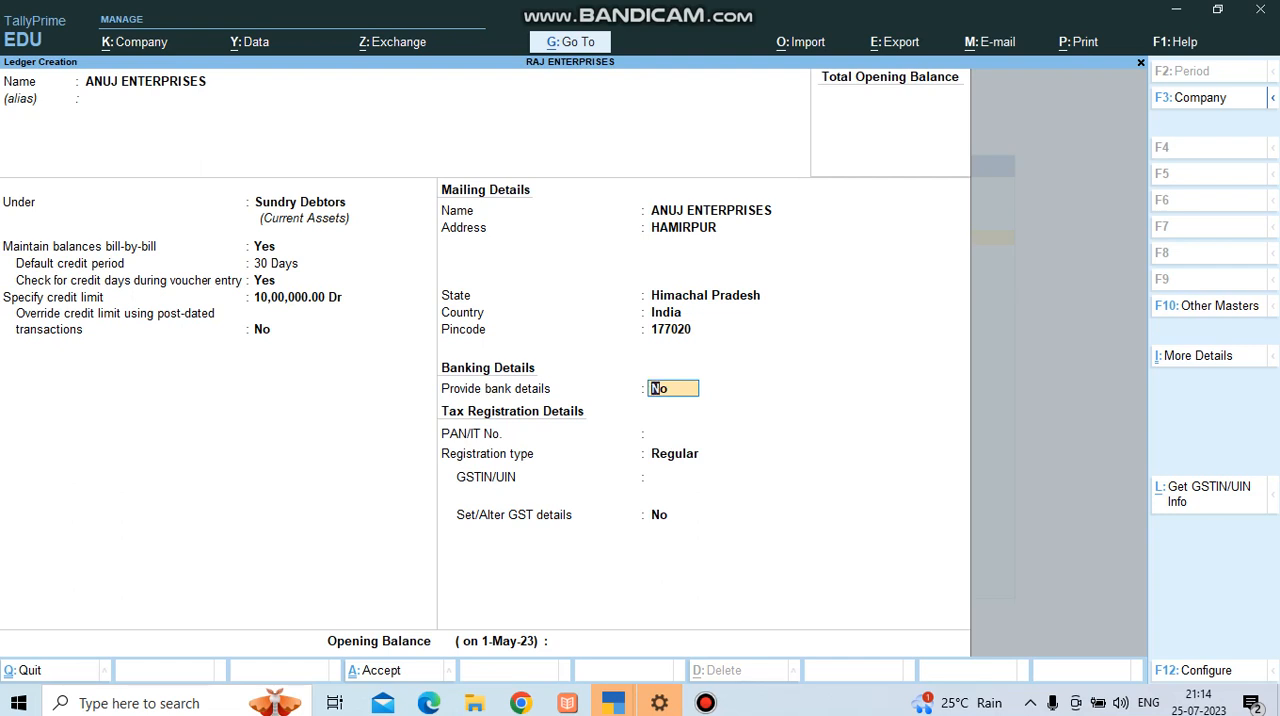
key(Return)
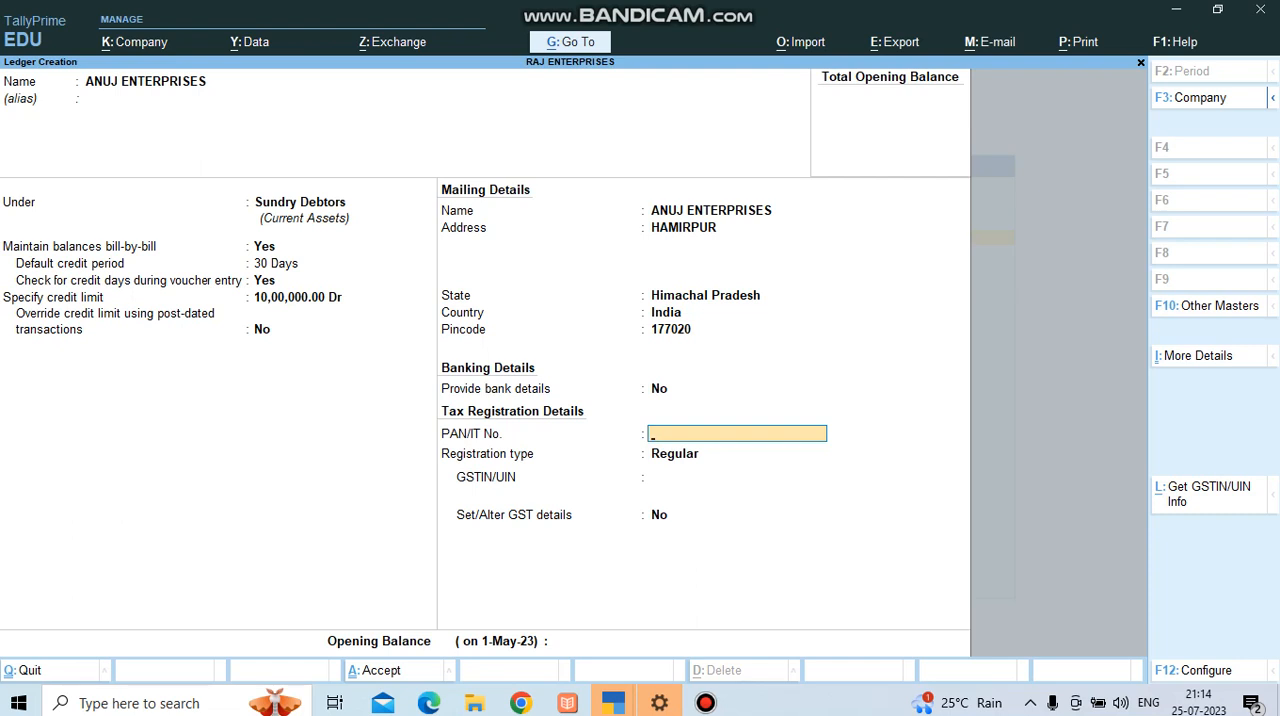
Enter the debtor's PAN/IT number and copy it for reuse.
key(ctrl+c)
key(Return)
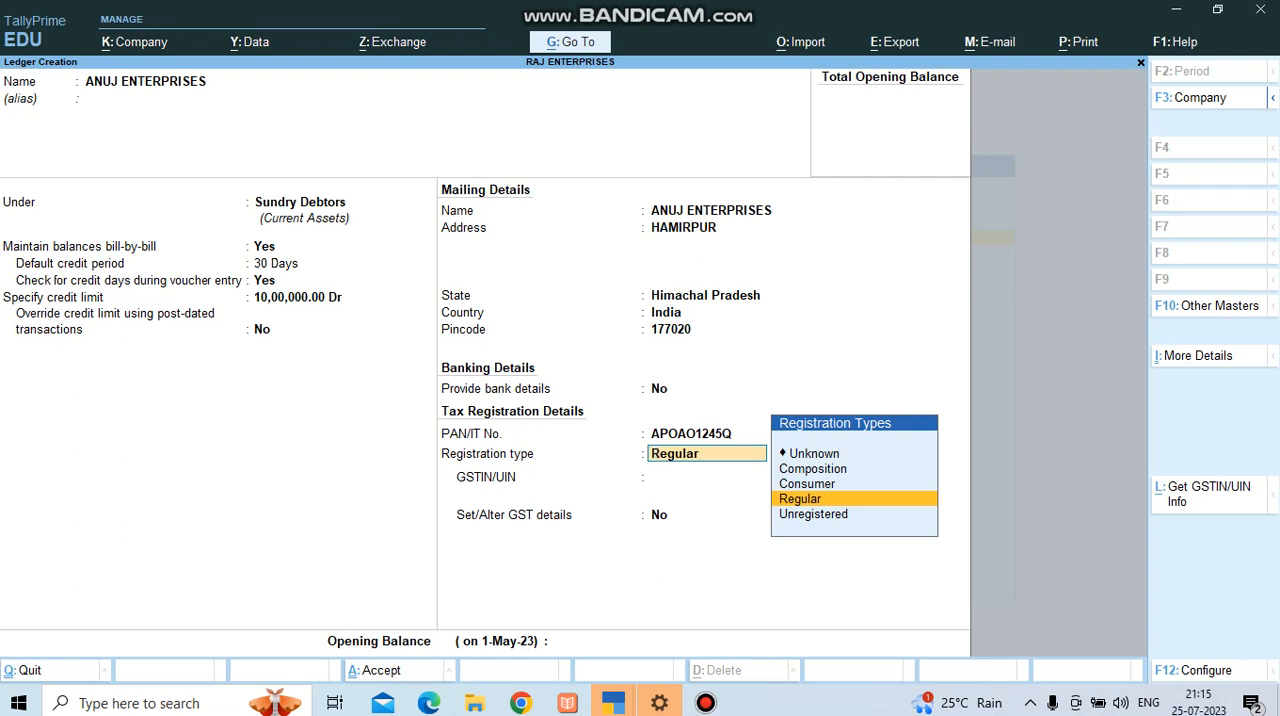
Choose Regular as the registration type in the debtor's tax registration details.
key(Up)
key(Up)
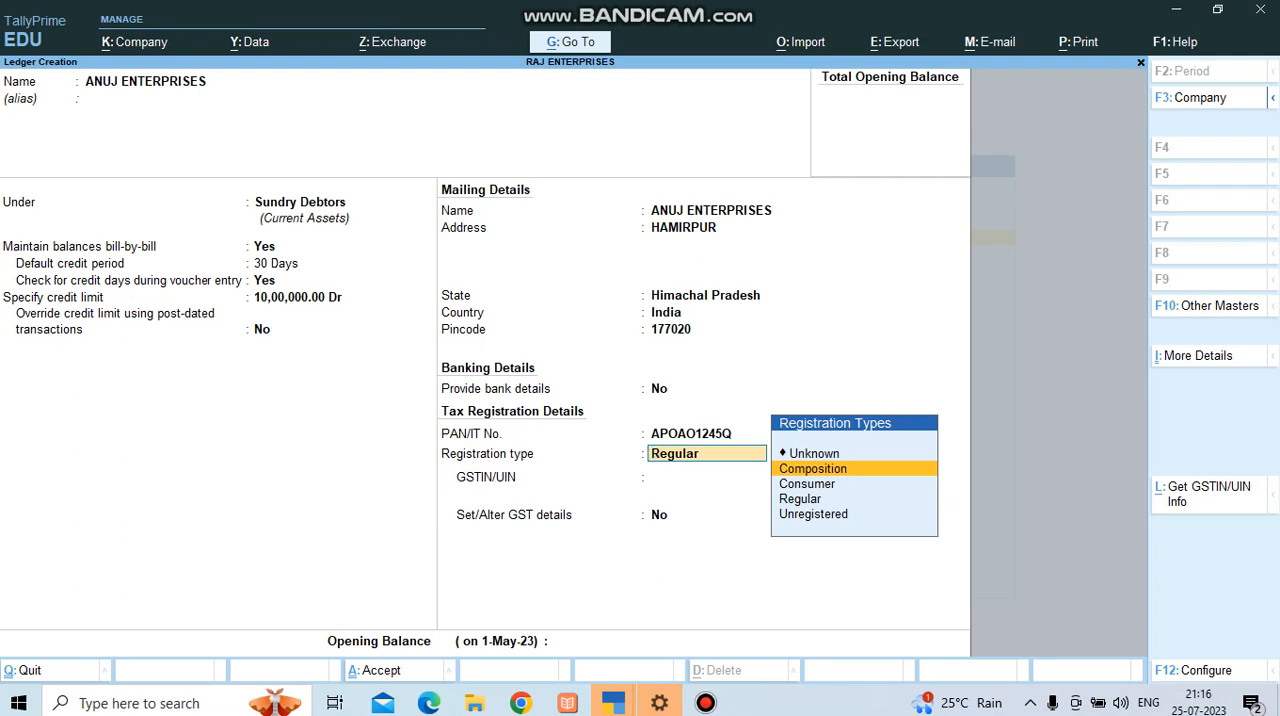
key(Down)
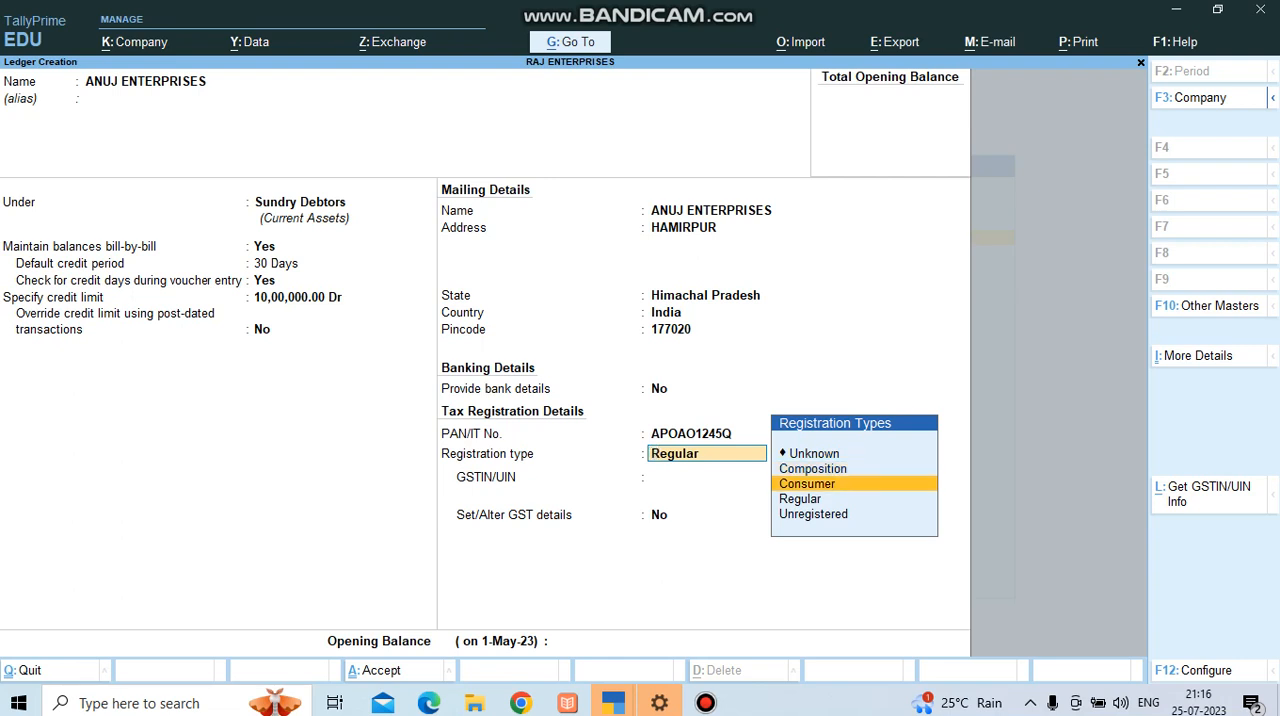
key(Down)
key(Return)
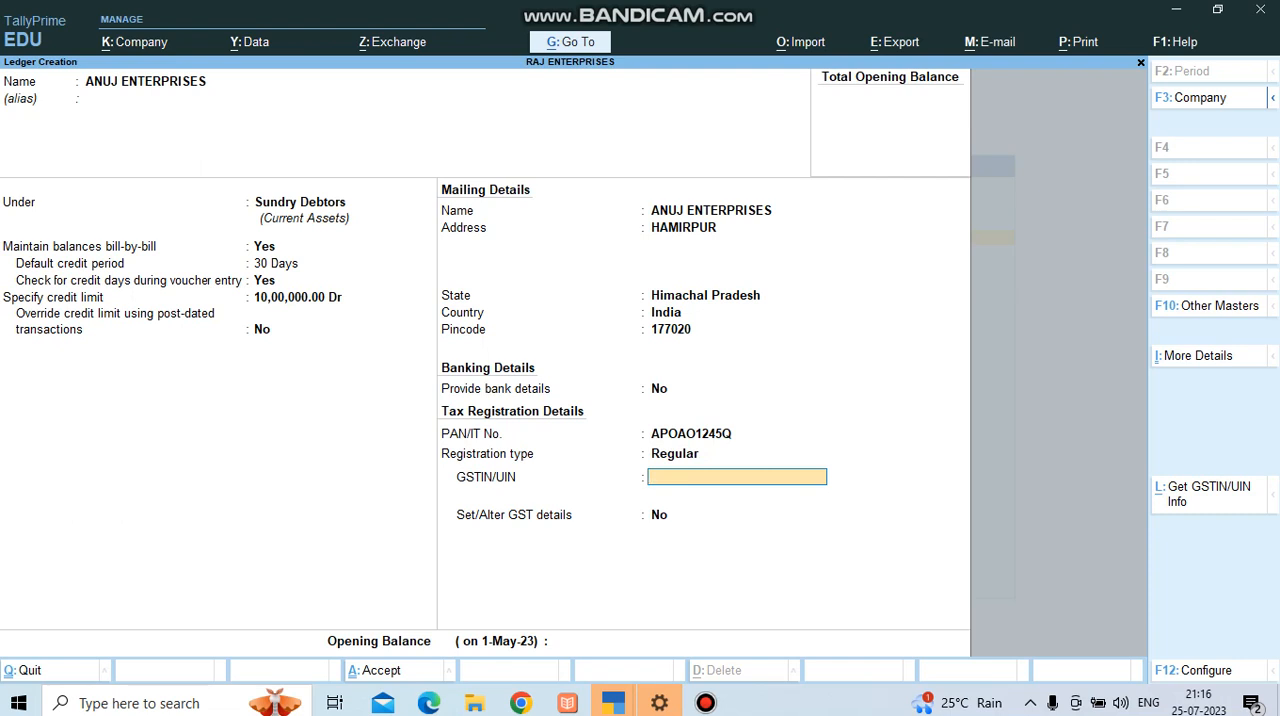
Enter the debtor's GSTIN/UIN by combining the state code, the copied PAN and the closing characters.
text(02)
key(ctrl)
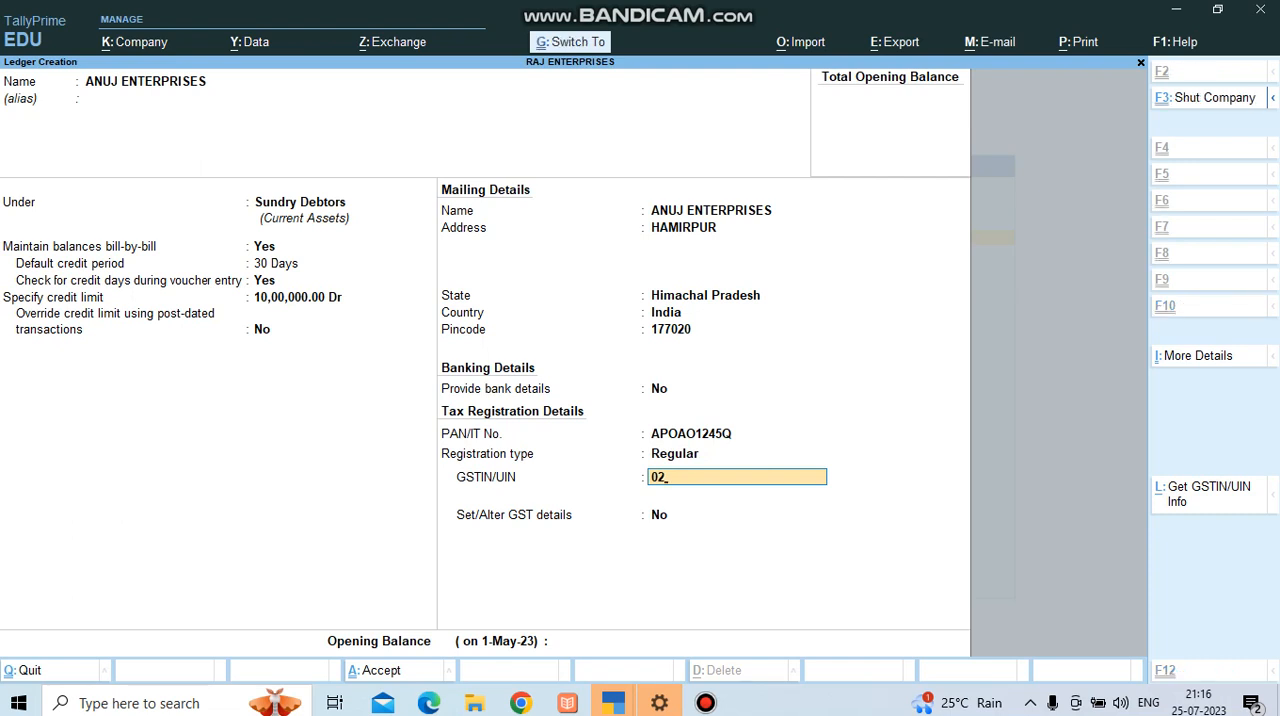
key(ctrl+v)
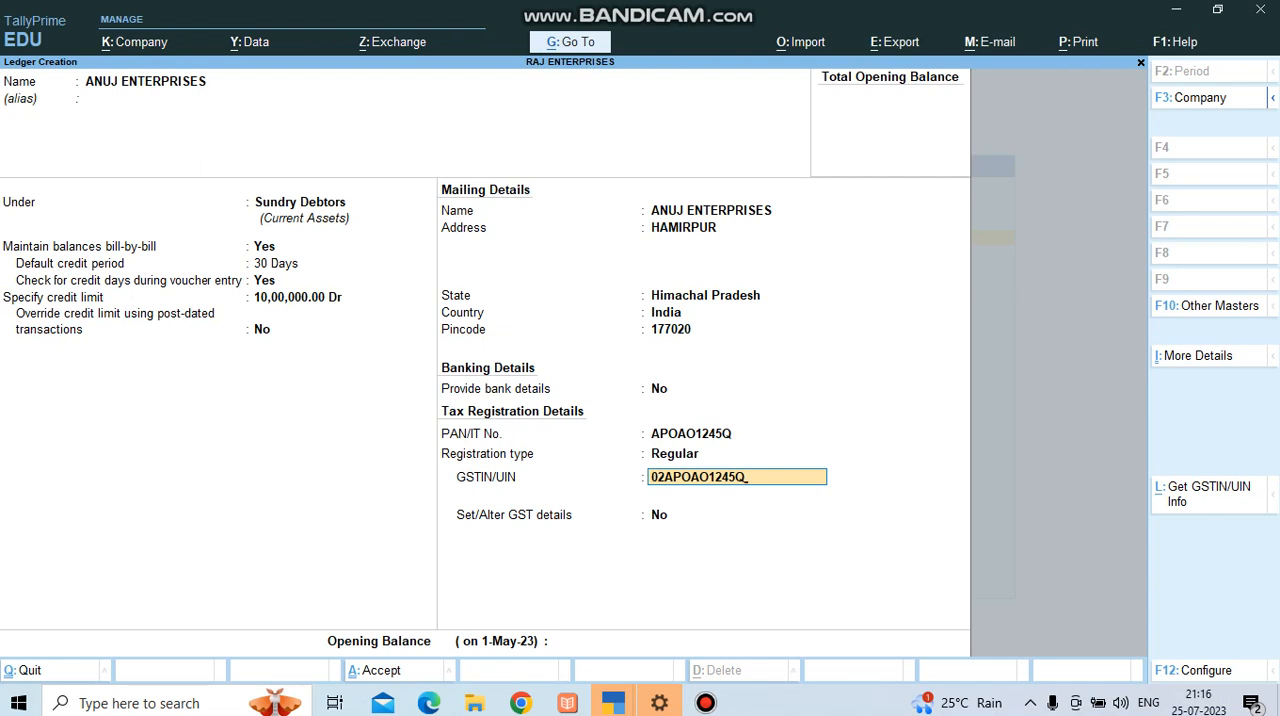
text(2AW)
key(Return)
Keep Set/Alter GST details at No, leave the opening balance blank and save the ANUJ ENTERPRISES ledger.
key(Return)
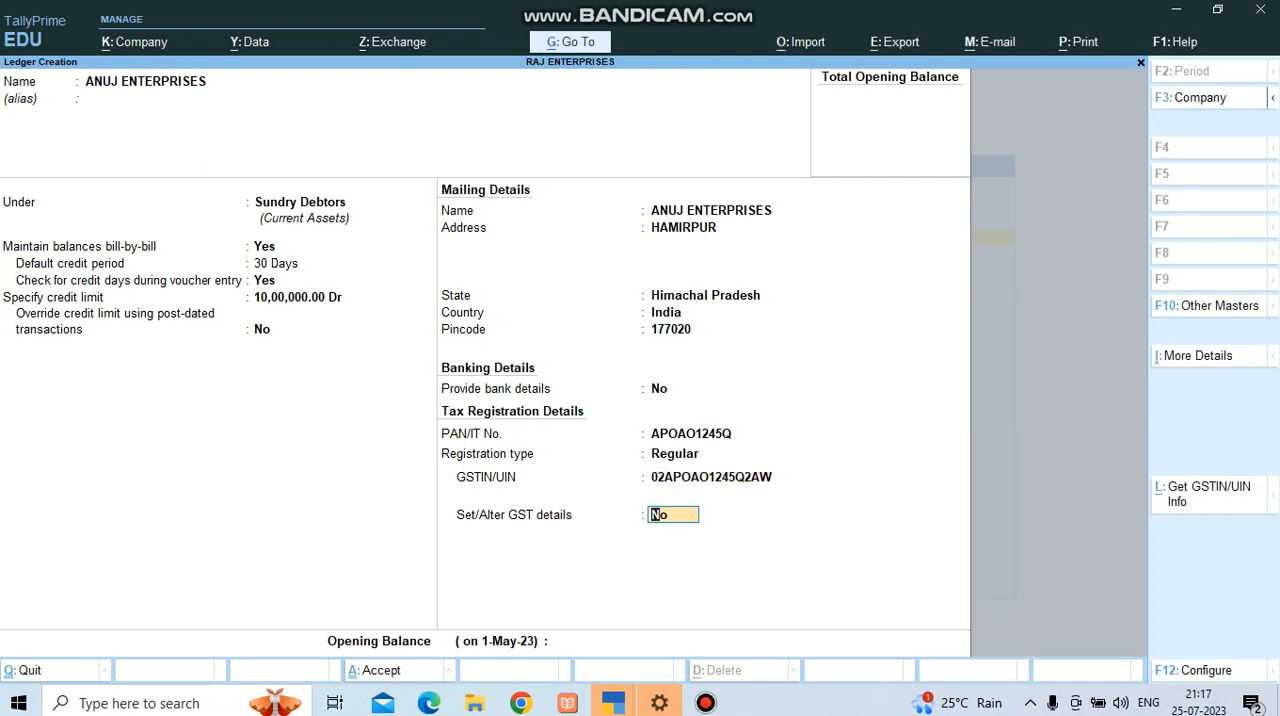
key(Return)
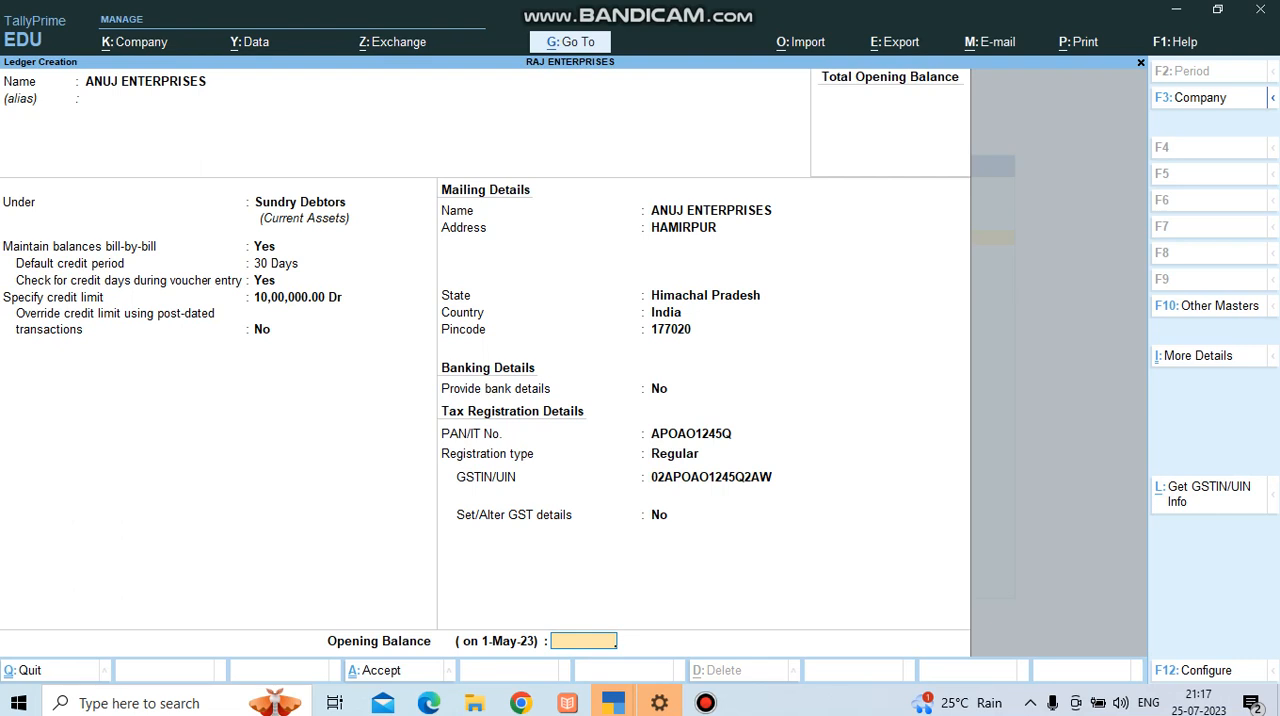
key(Return)
key(Return)
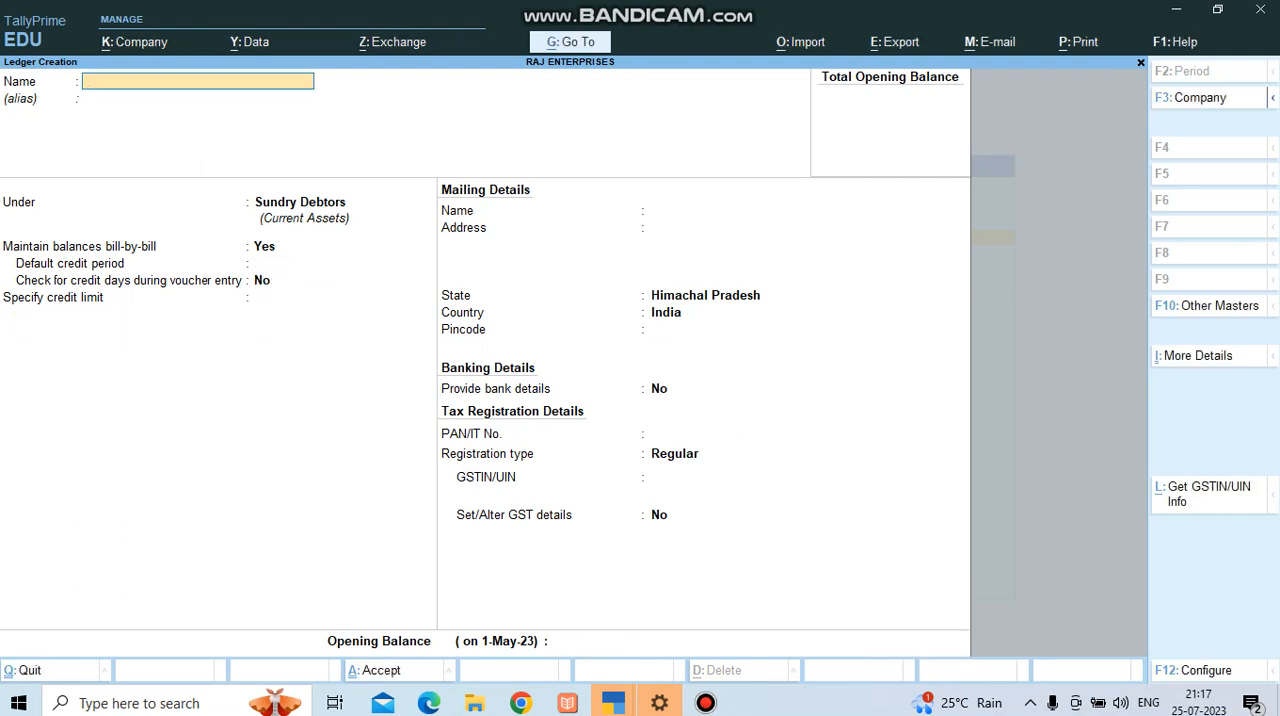
click(705, 703)
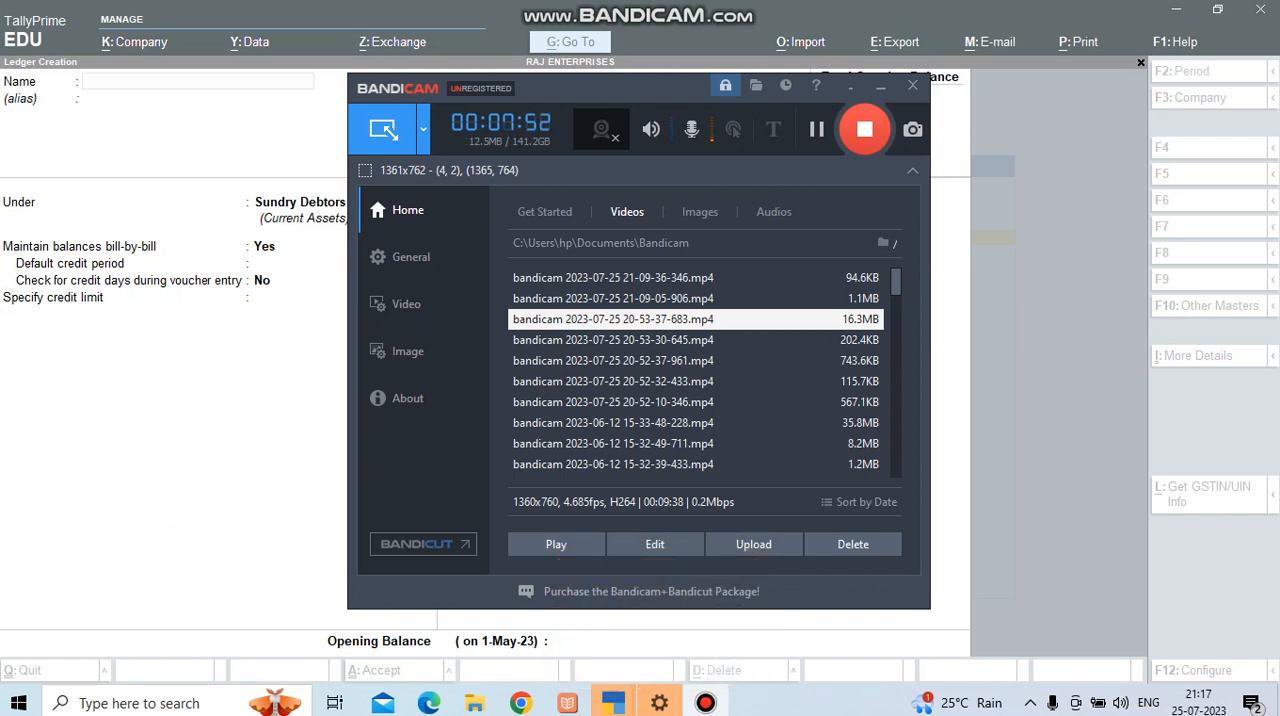
click(706, 703)
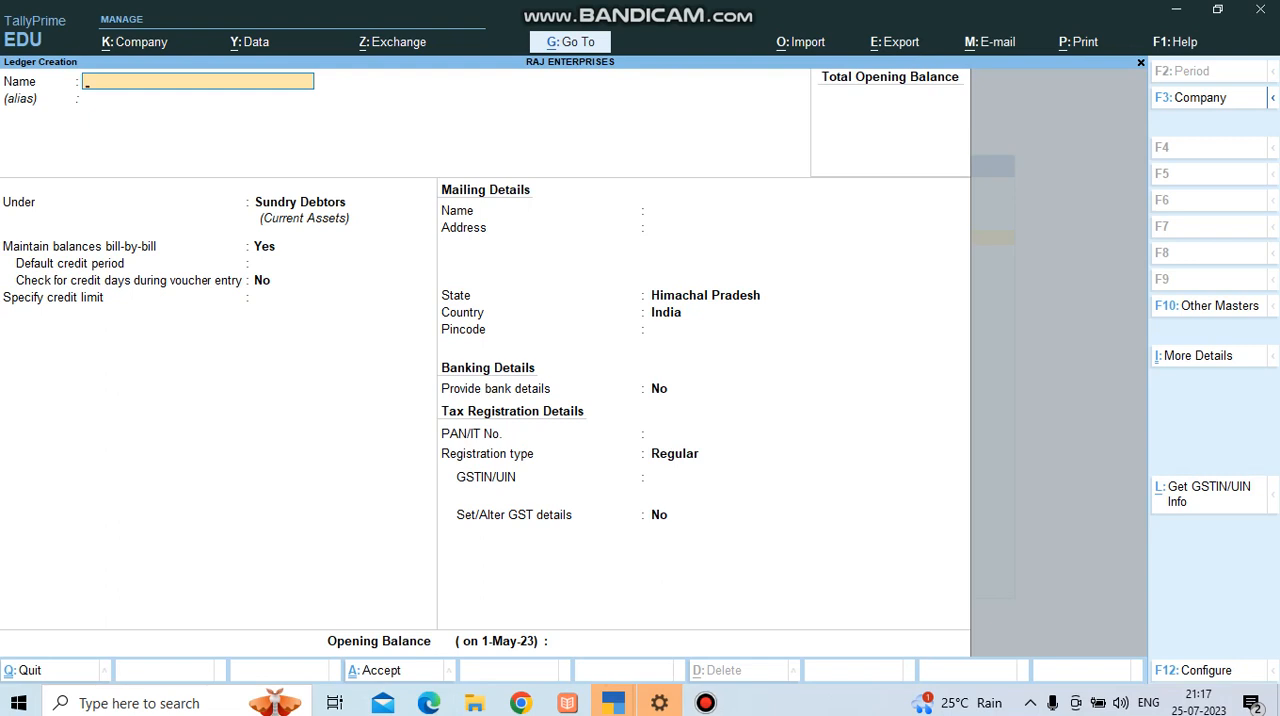
Name the second ledger SEEMA ENTERPRISES and place it under the Sundry Creditors group.
text(SEEMA ENTERPRISES)
key(Return)
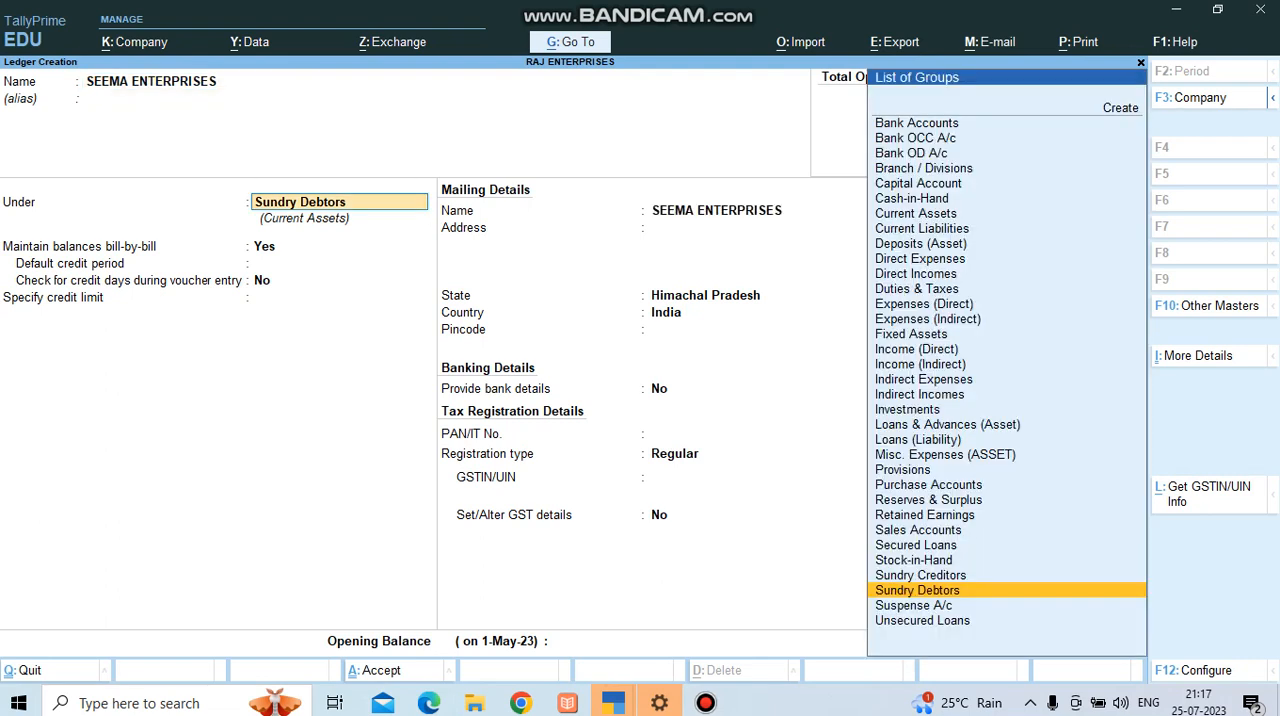
key(Up)
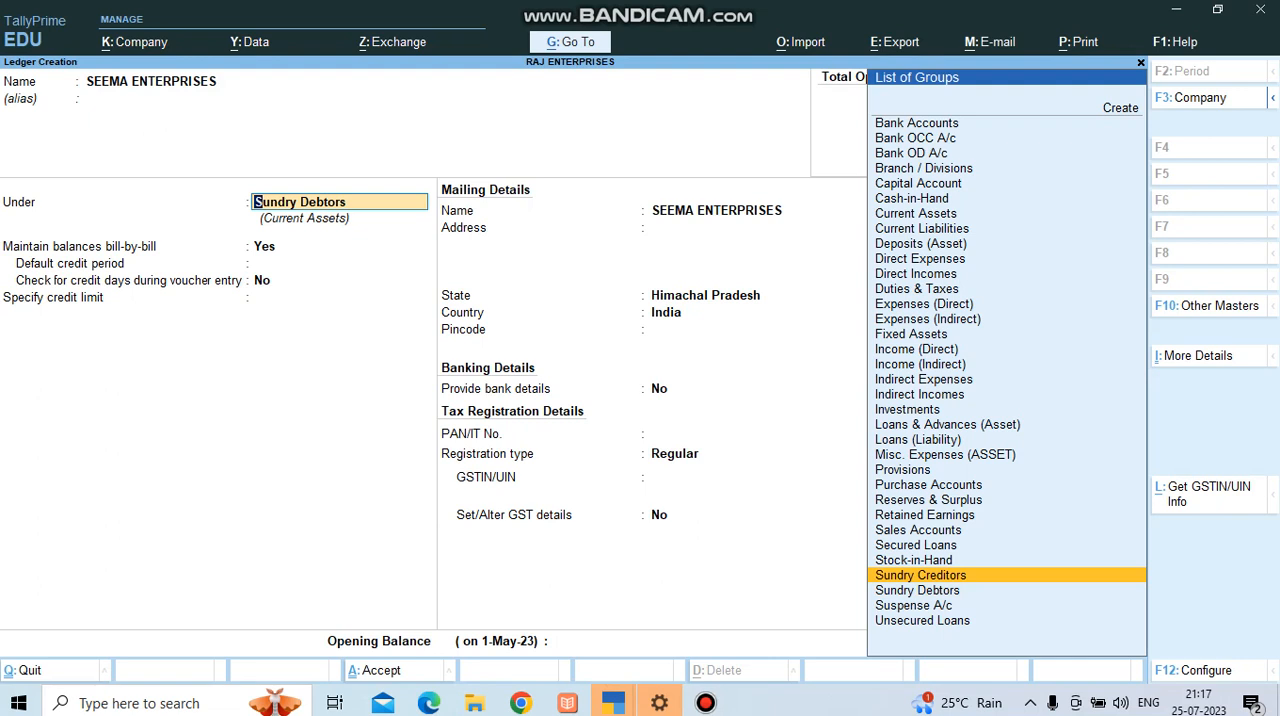
key(Return)
key(Return)
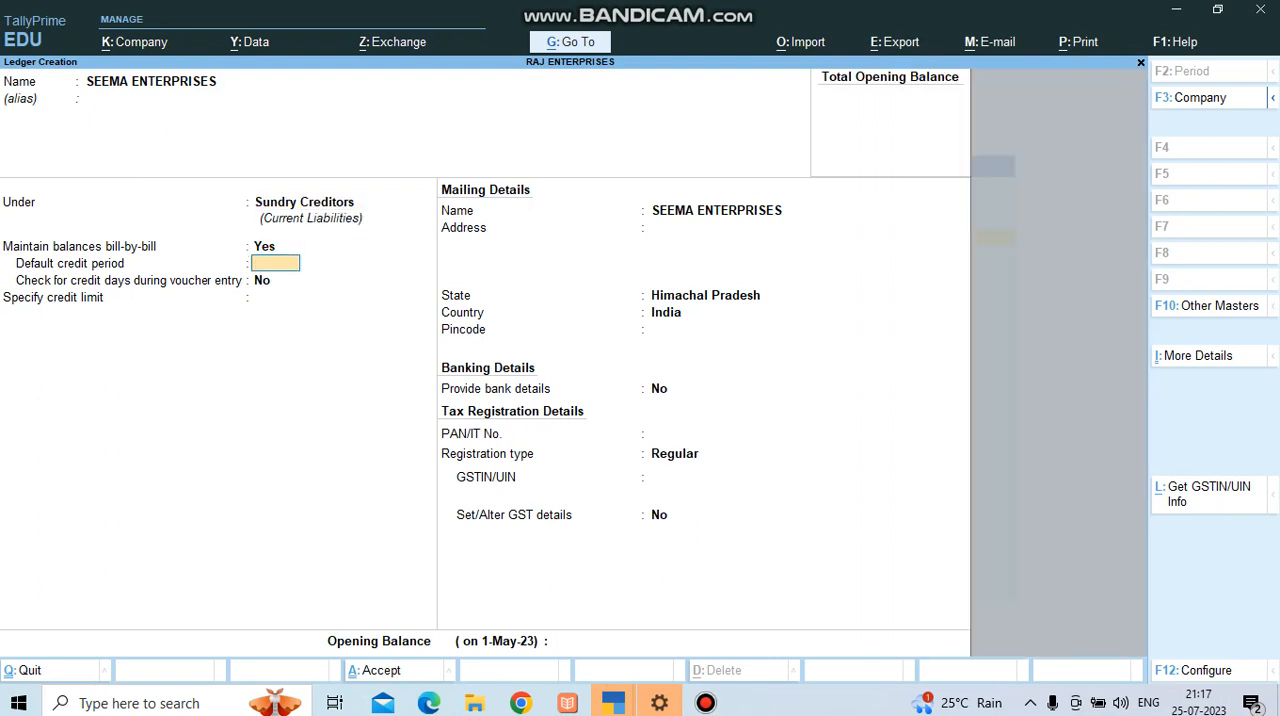
Keep bill-by-bill balances on, set the creditor's default credit period to 60 days and enable checking credit days during voucher entry.
text(60)
key(Return)
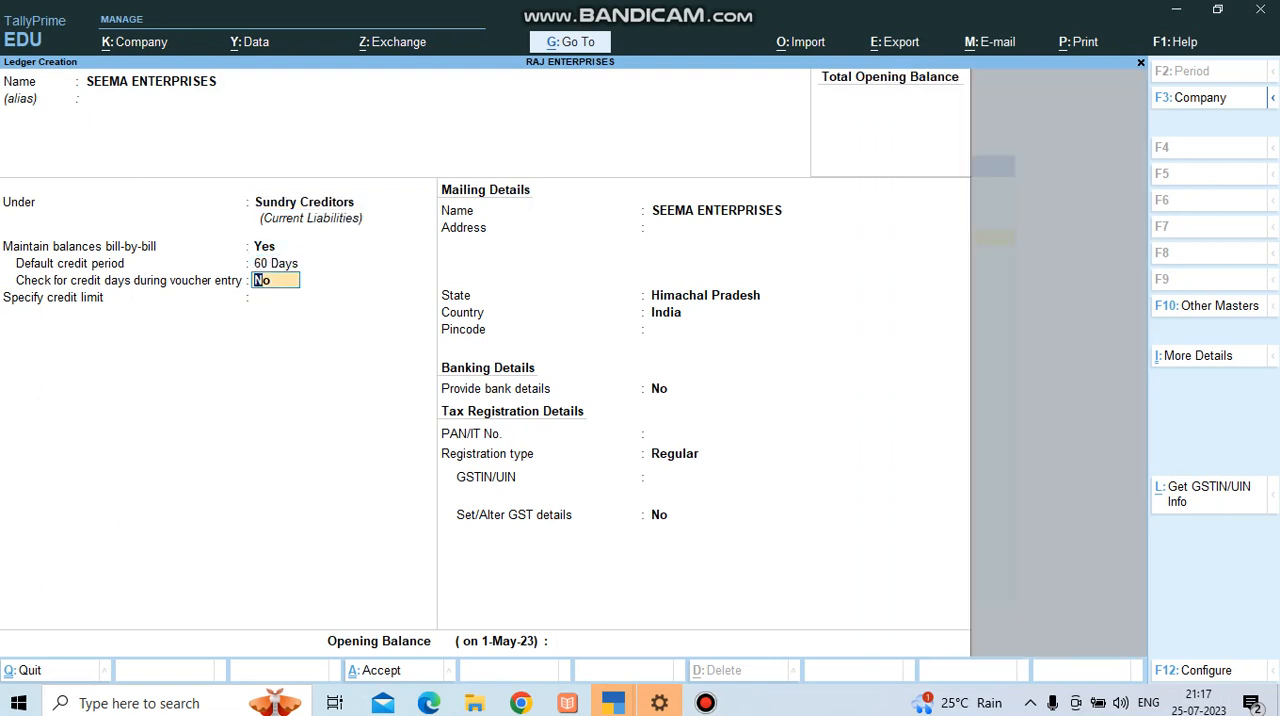
text(y)
key(Return)
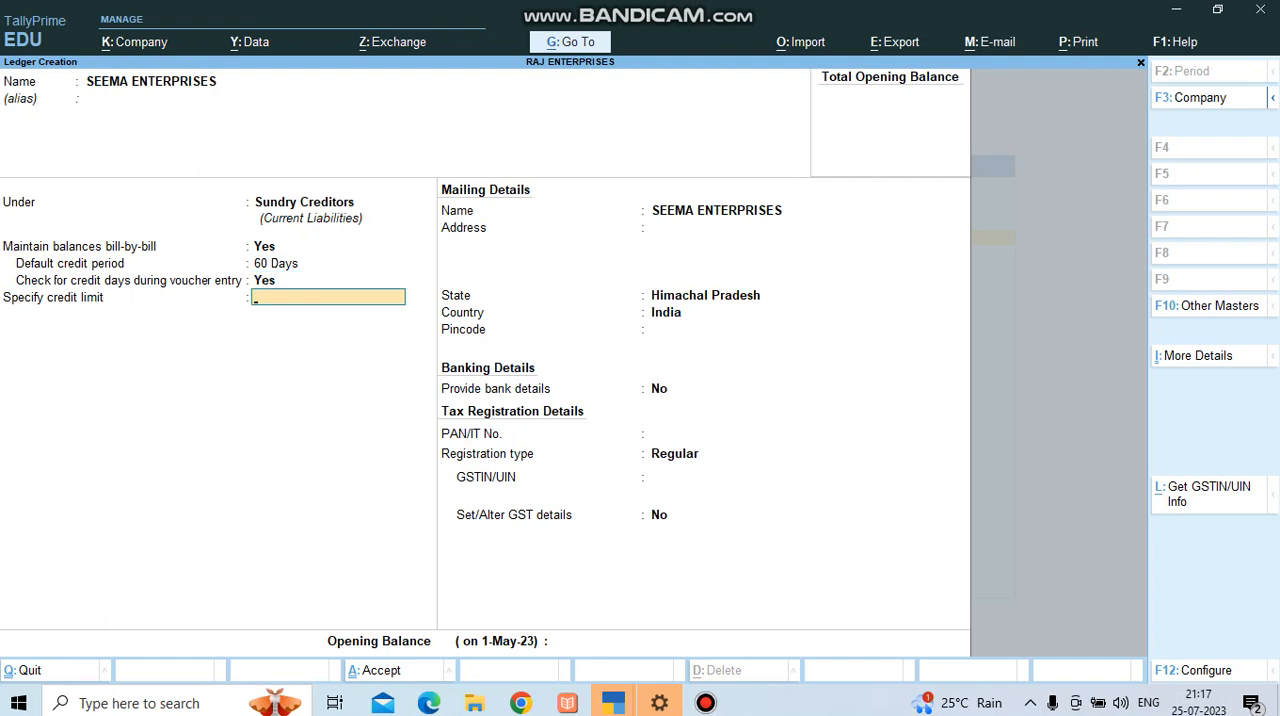
Set the creditor's credit limit to 15,00,000, keeping the post-dated override at No and the mailing name as filled.
text(1500000)
key(Return)
Fill in the creditor's mailing address and keep Himachal Pradesh as the state.
key(Return)
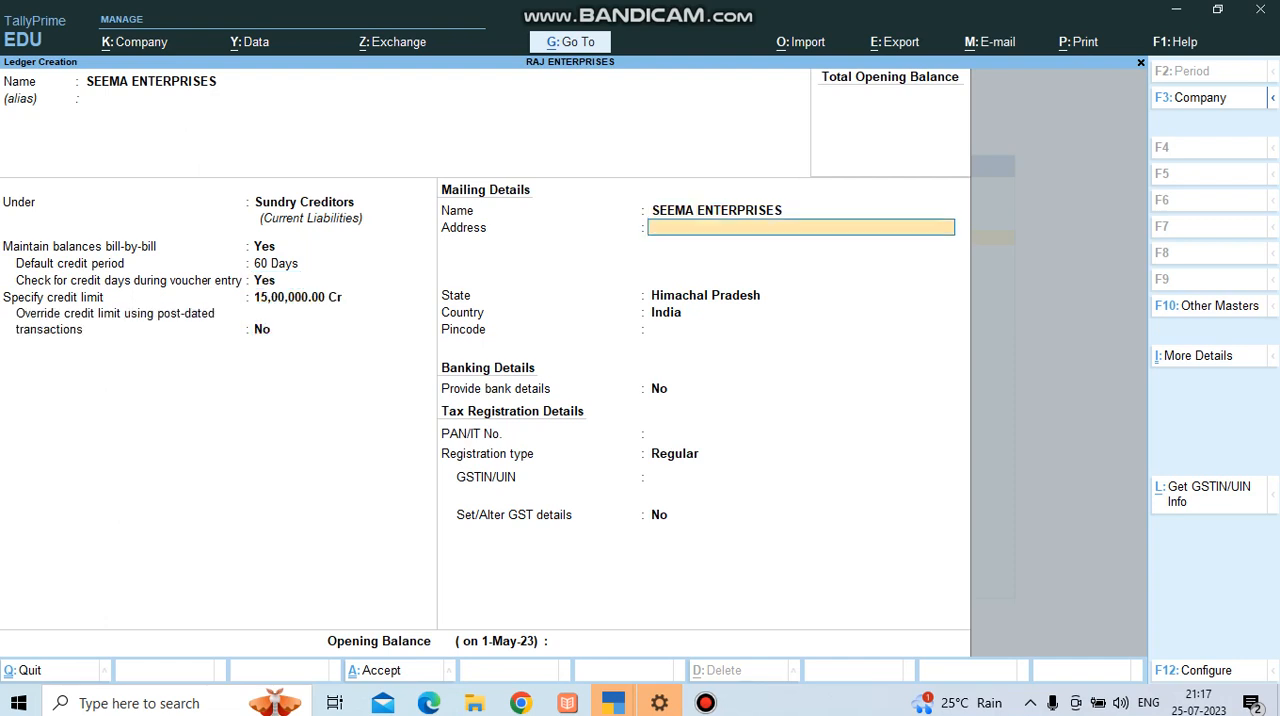
text(HAMIRPUR)
Fill in the pincode in the creditor's mailing details.
key(Return)
key(Return)
key(Return)
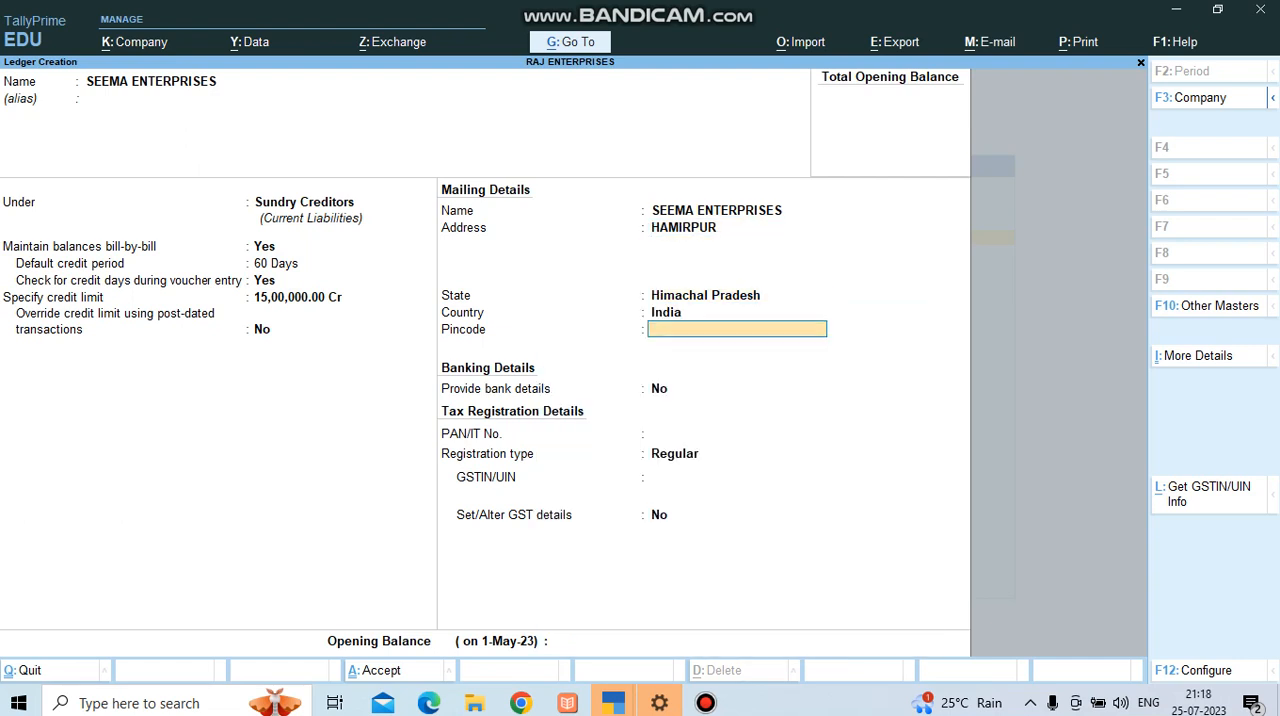
text(177020)
key(Return)
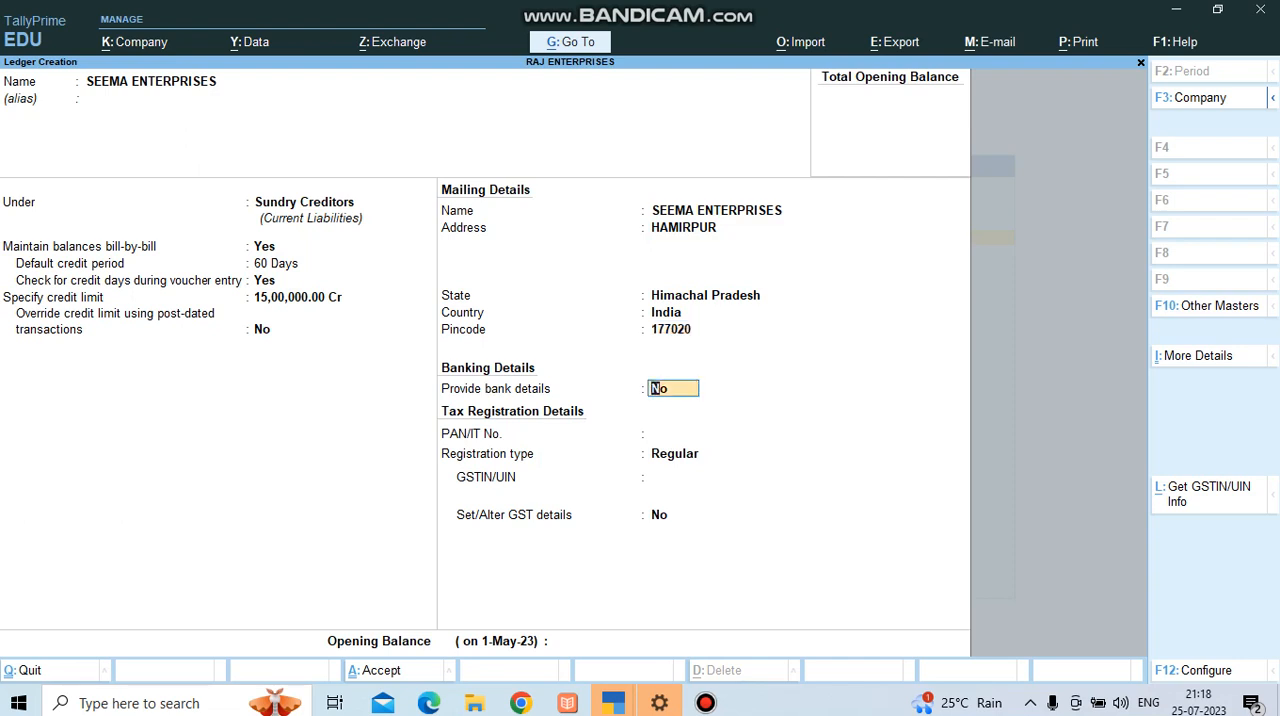
Enable bank details for SEEMA ENTERPRISES and choose e-Fund Transfer as the transaction type.
key(y)
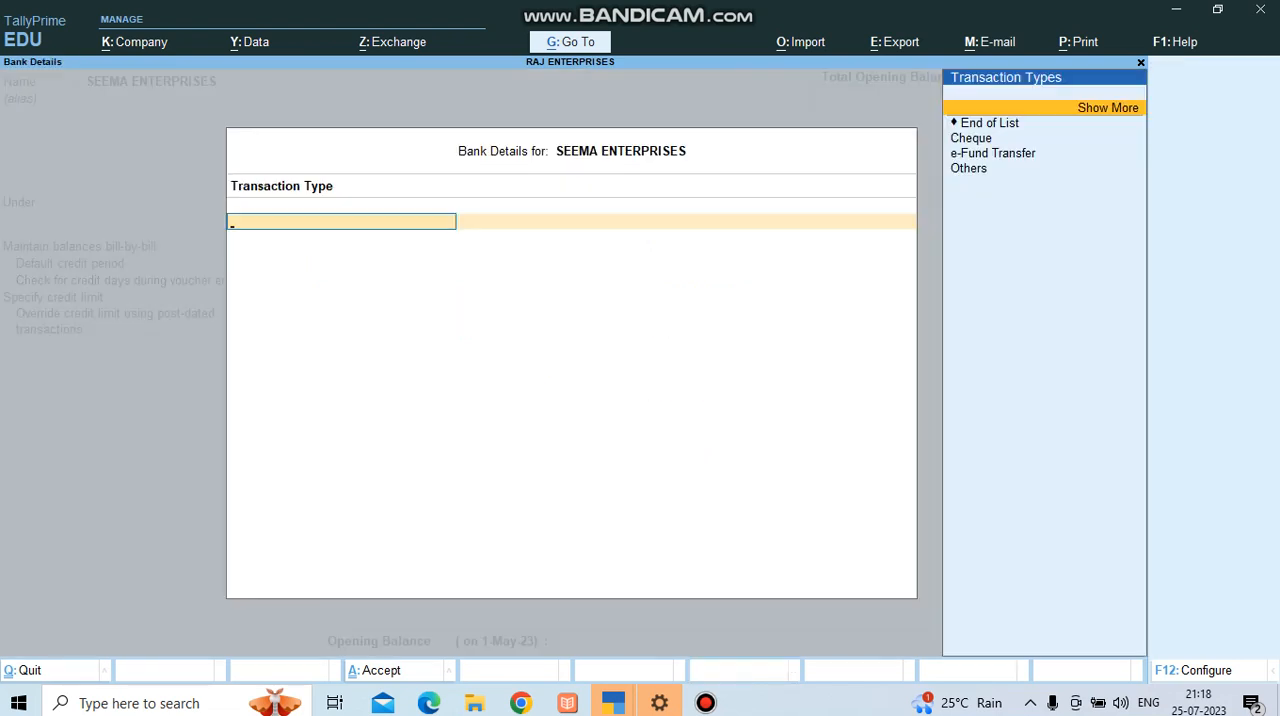
key(Down)
key(Down)
key(Down)
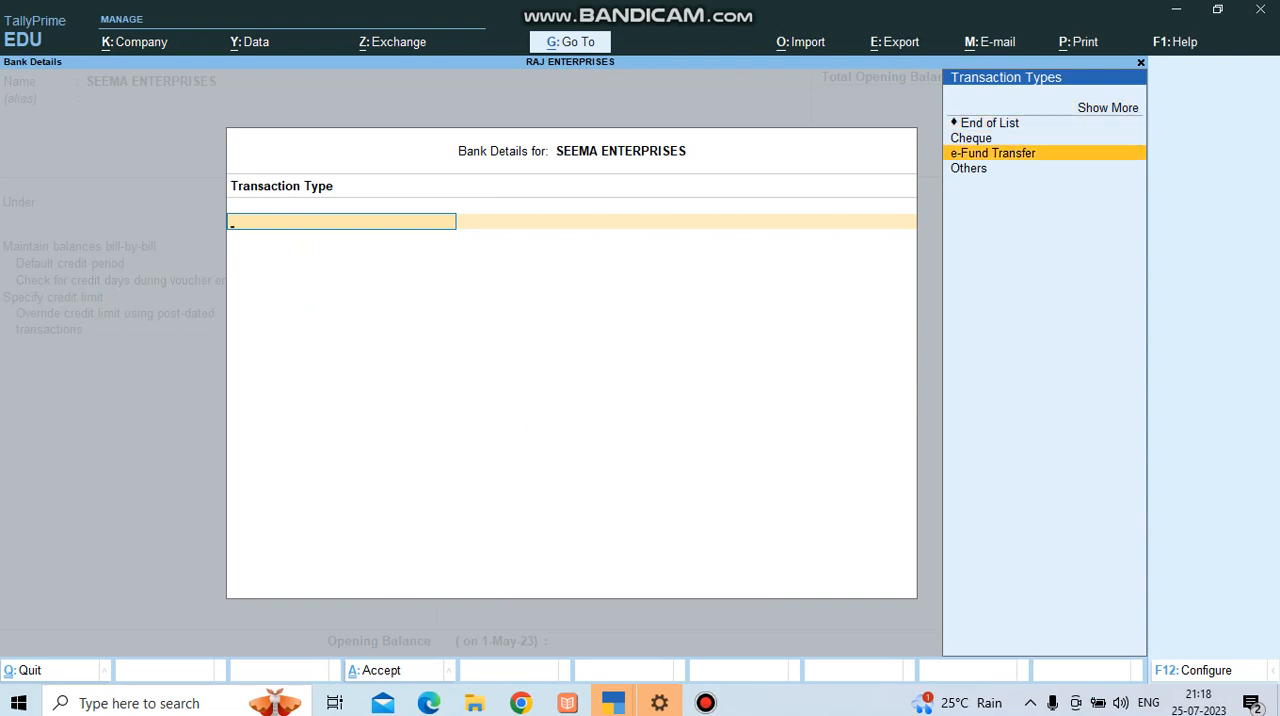
key(Return)
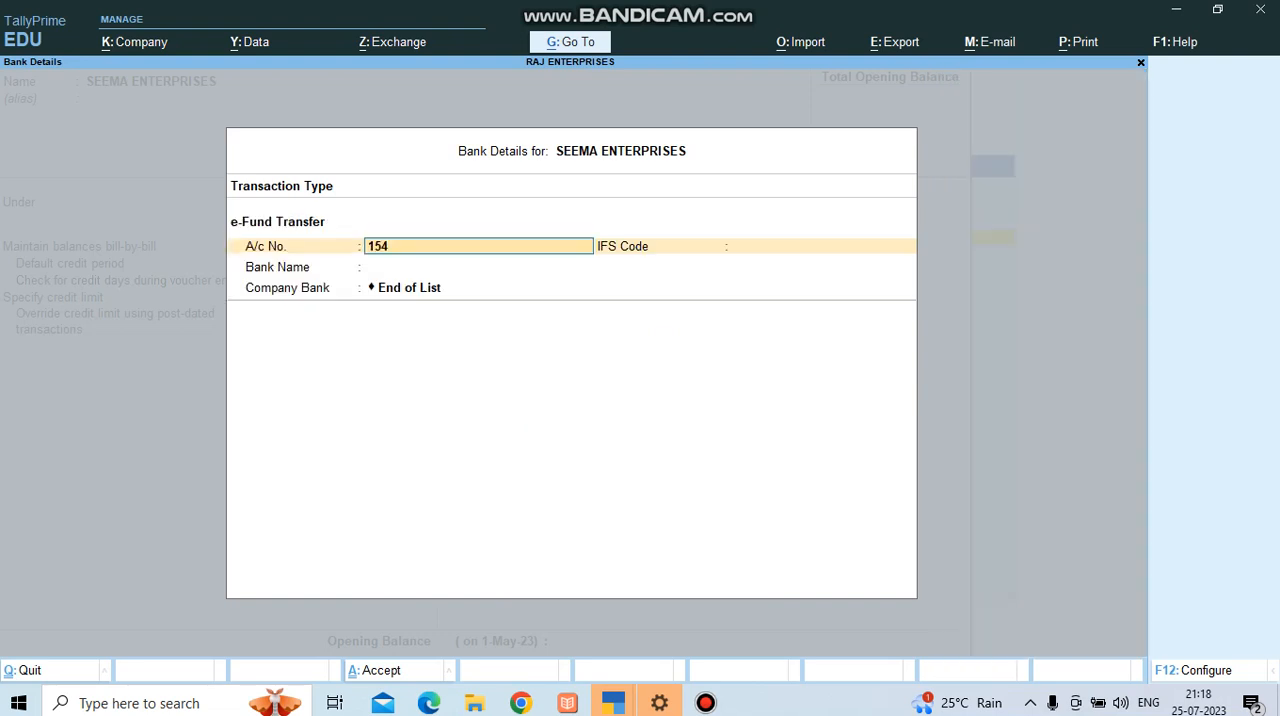
Enter the creditor's bank account number and IFS code for the e-Fund Transfer.
key(Return)
text(S)
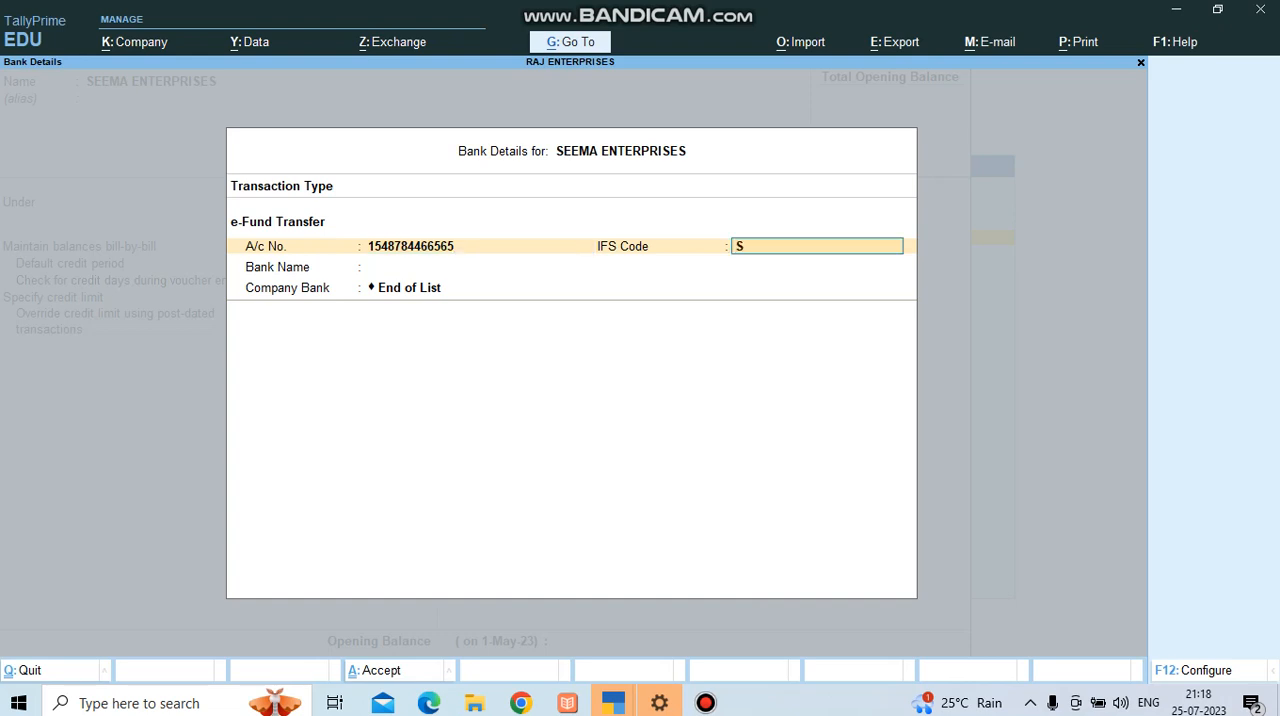
text(BIN124578)
key(Return)
key(Return)
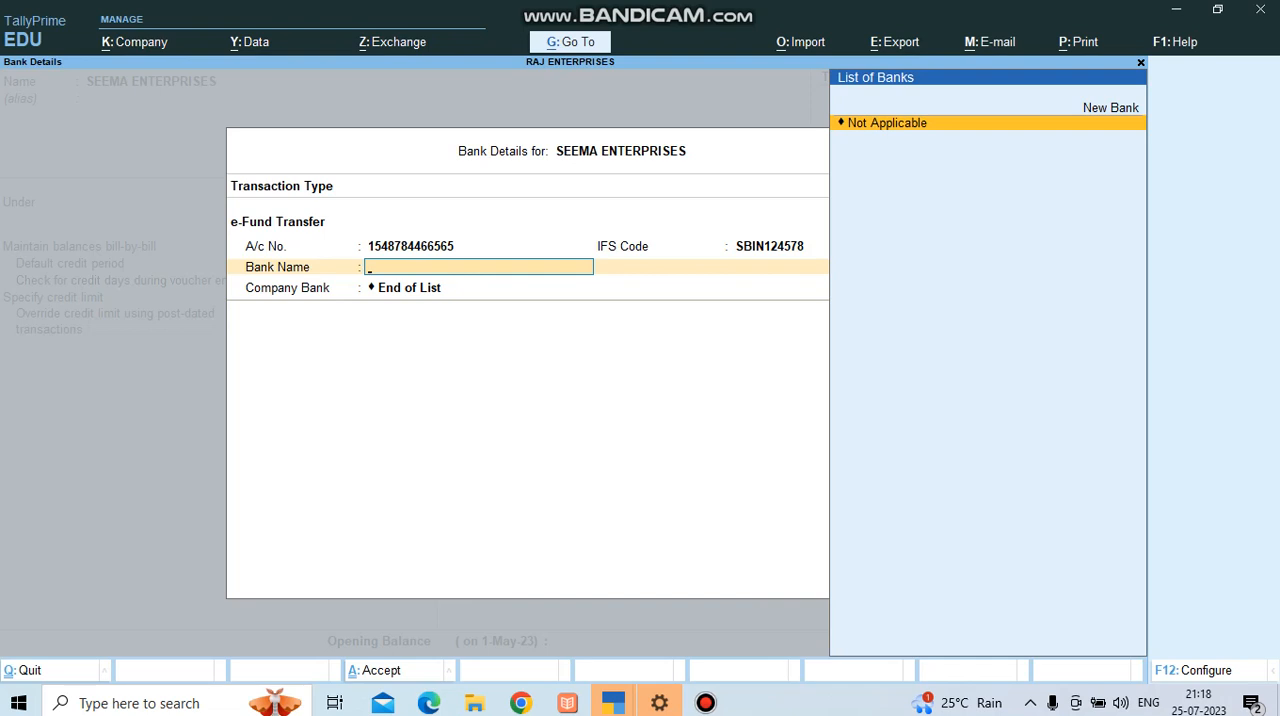
Add STATE BANK OF INDIA as a new bank for the creditor and leave the company bank at End of List.
key(Up)
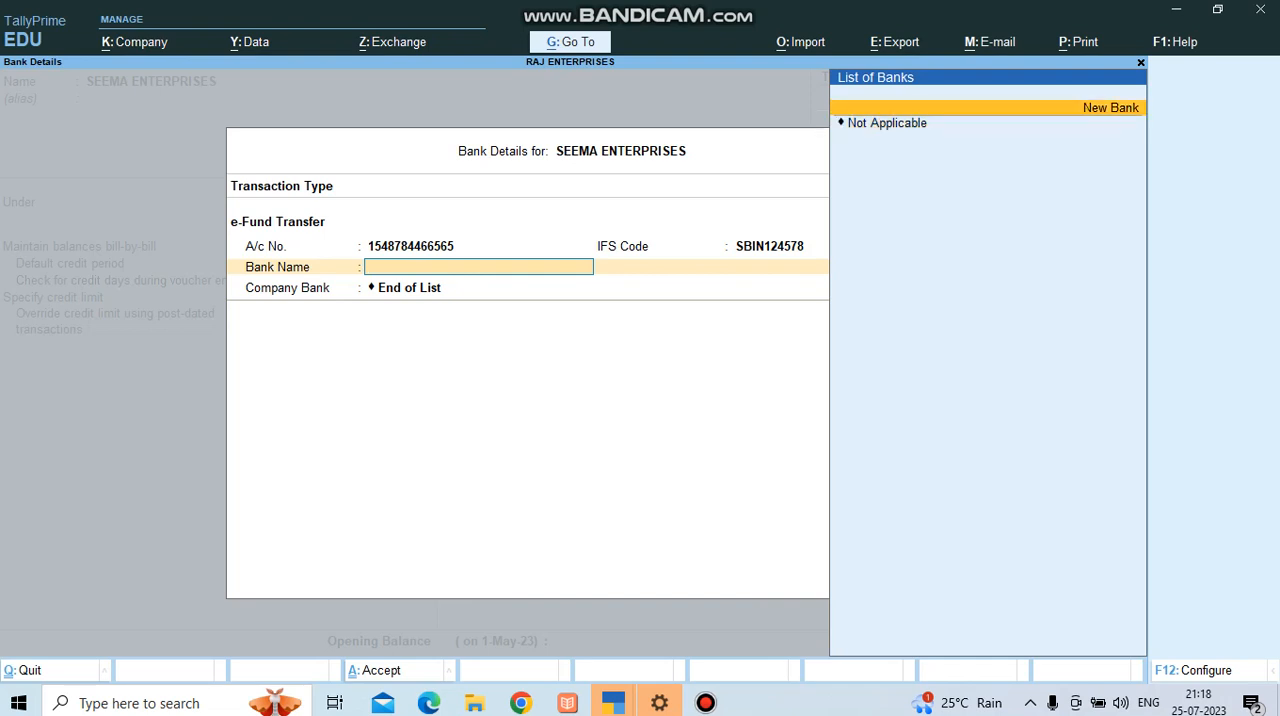
key(Return)
text(STAT)
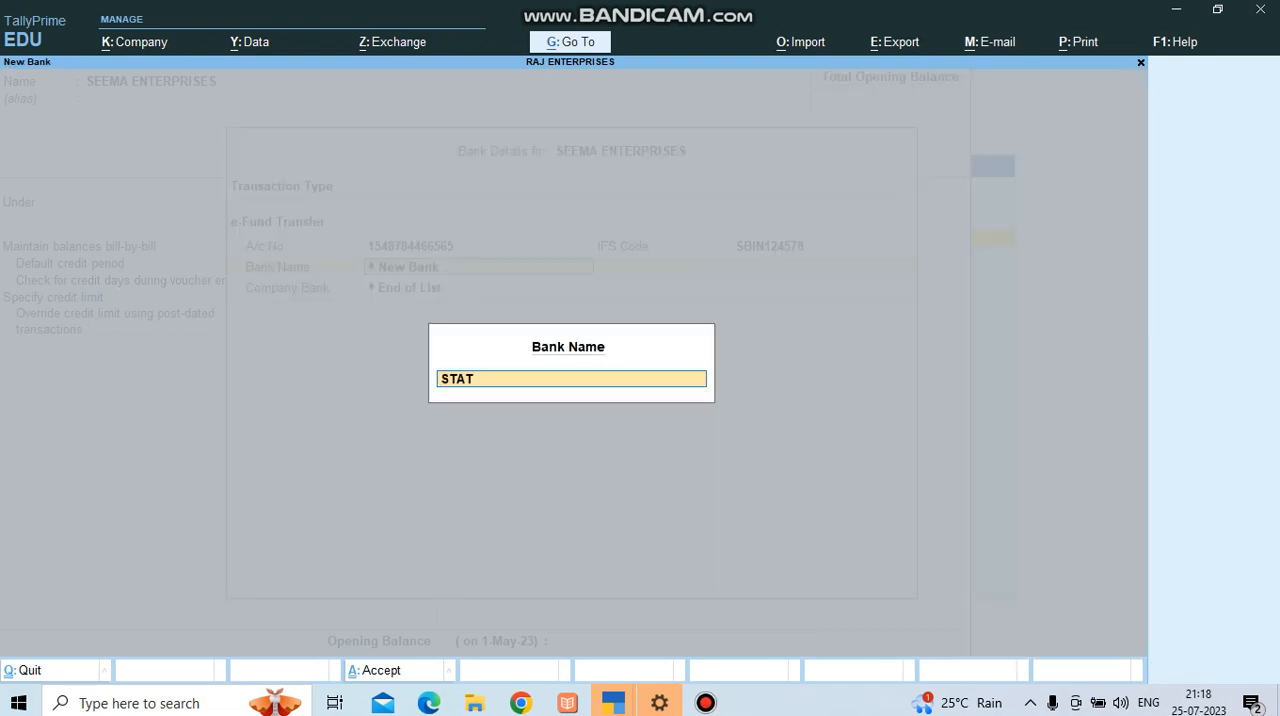
text(E BANK OF INDIA)
key(Return)
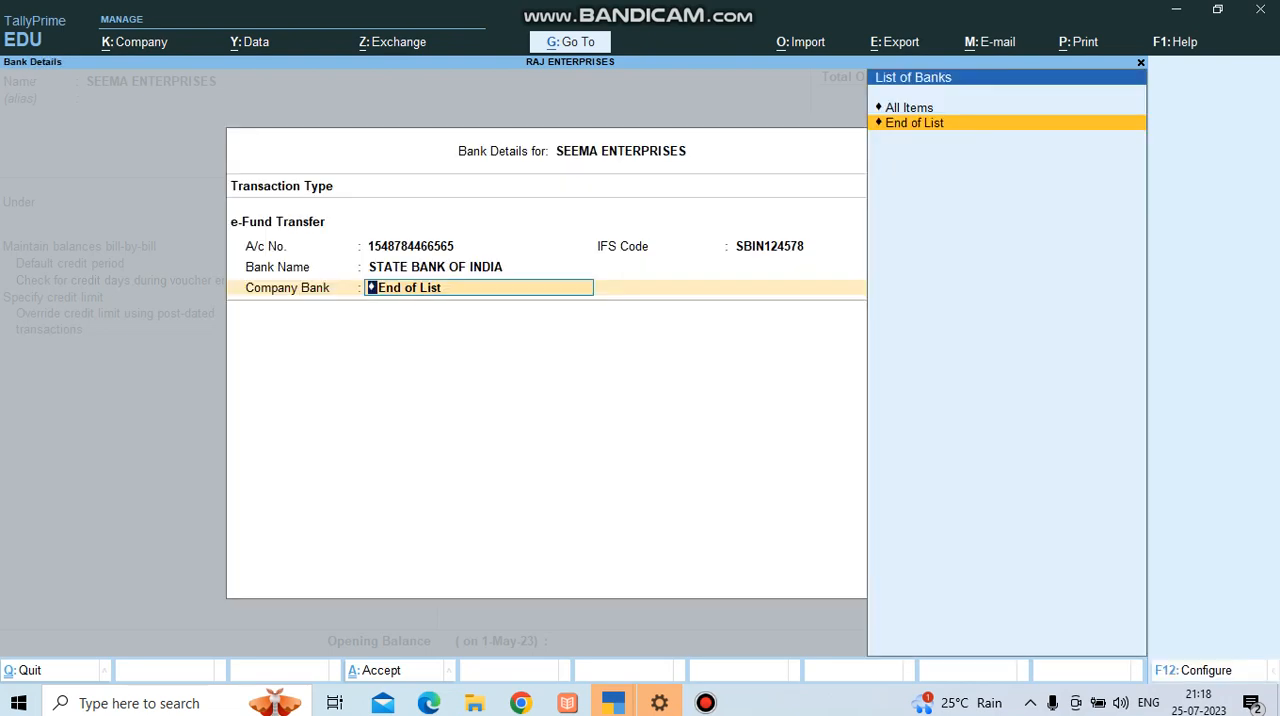
key(Up)
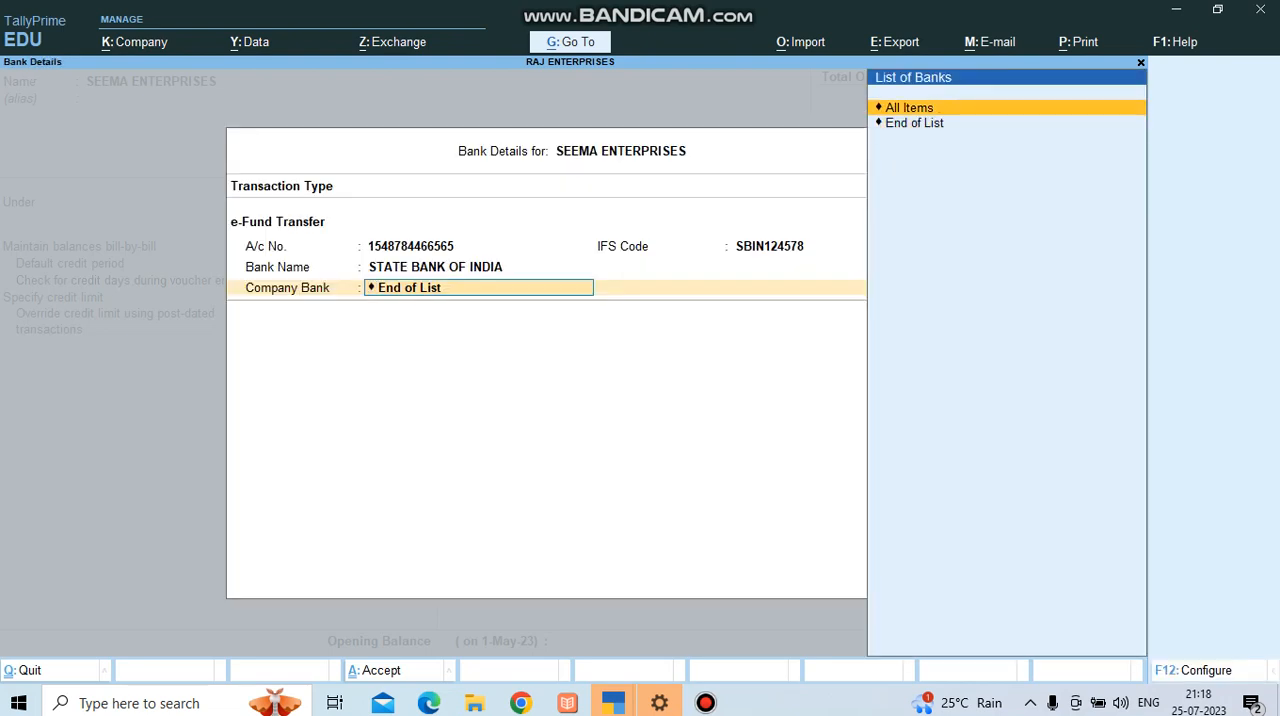
key(Down)
key(Return)
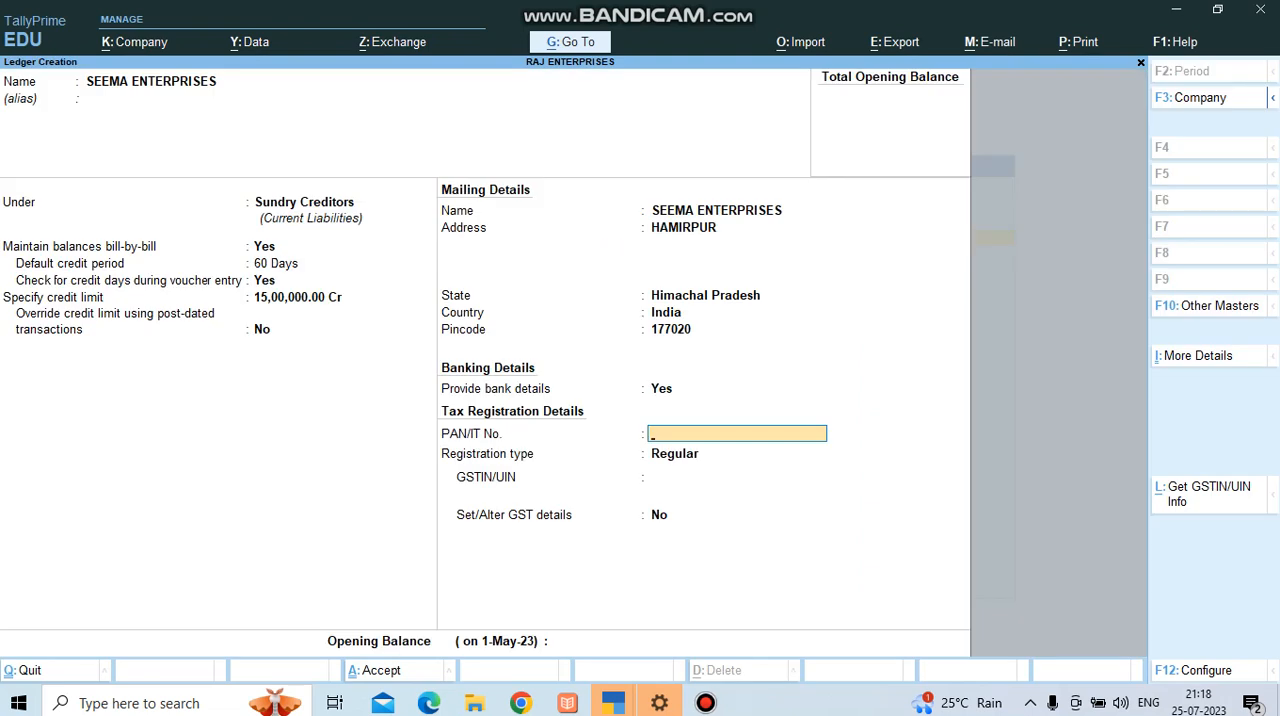
Enter the creditor's PAN/IT number and keep the registration type as Regular.
key(Return)
key(Return)
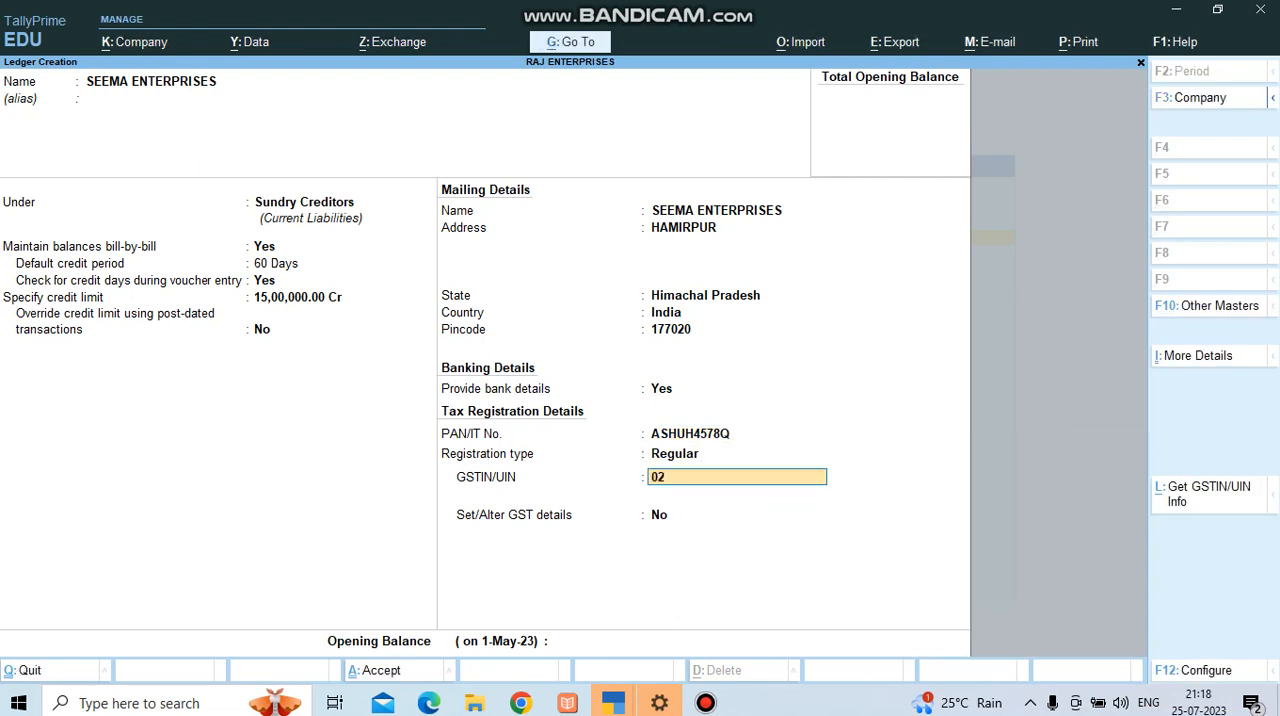
Enter the creditor's GSTIN, keep Set/Alter GST details at No, and save the ledger without an opening balance.
key(Return)
key(Return)
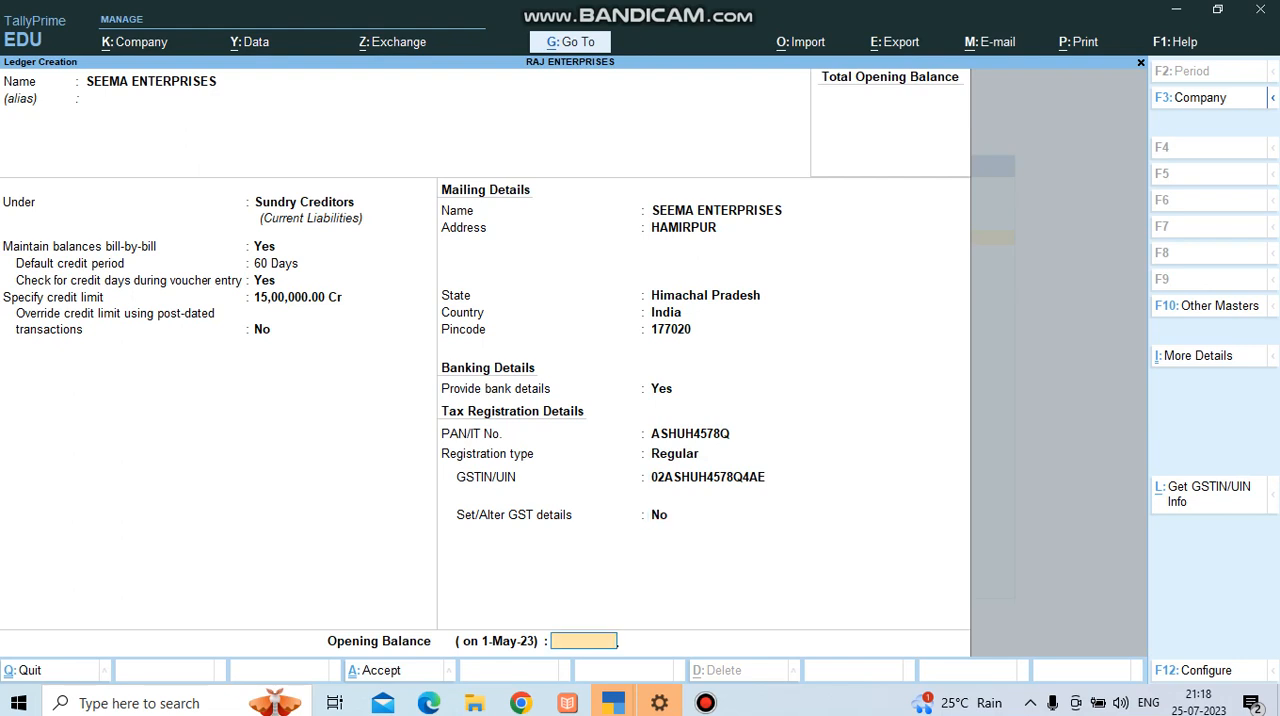
key(Return)
key(Return)
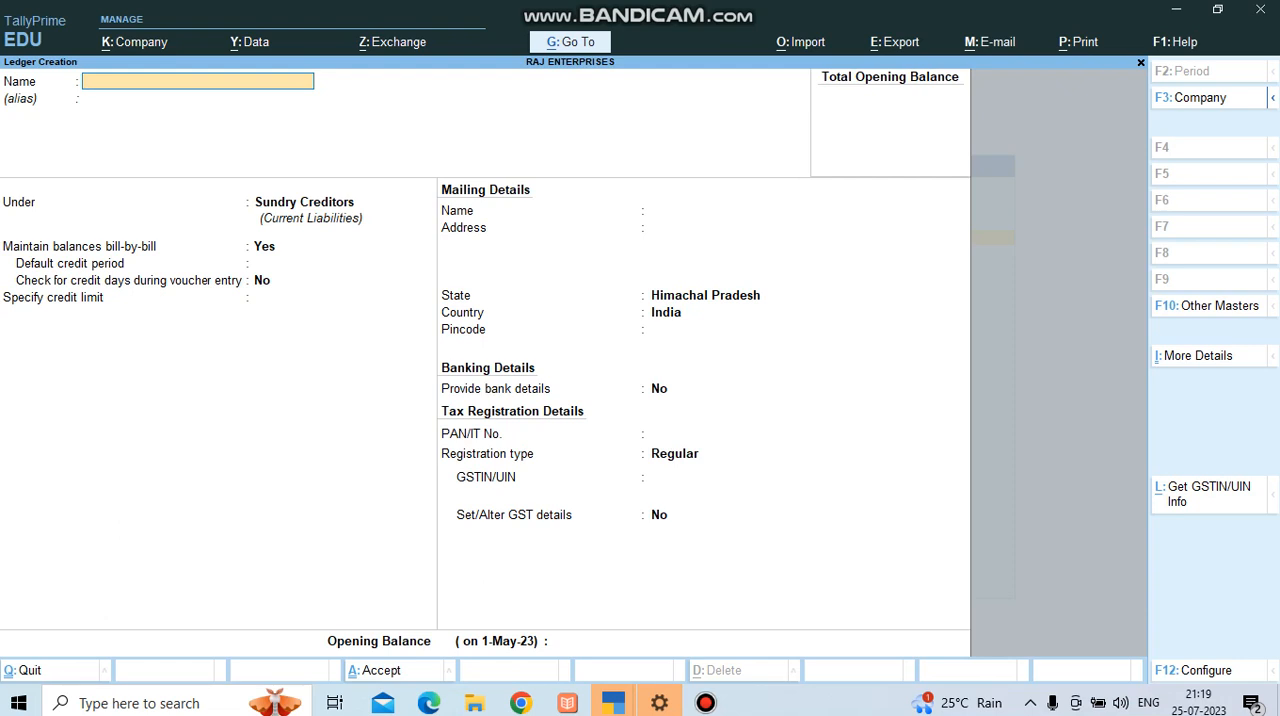
mouse_move(705, 703)
click(705, 610)
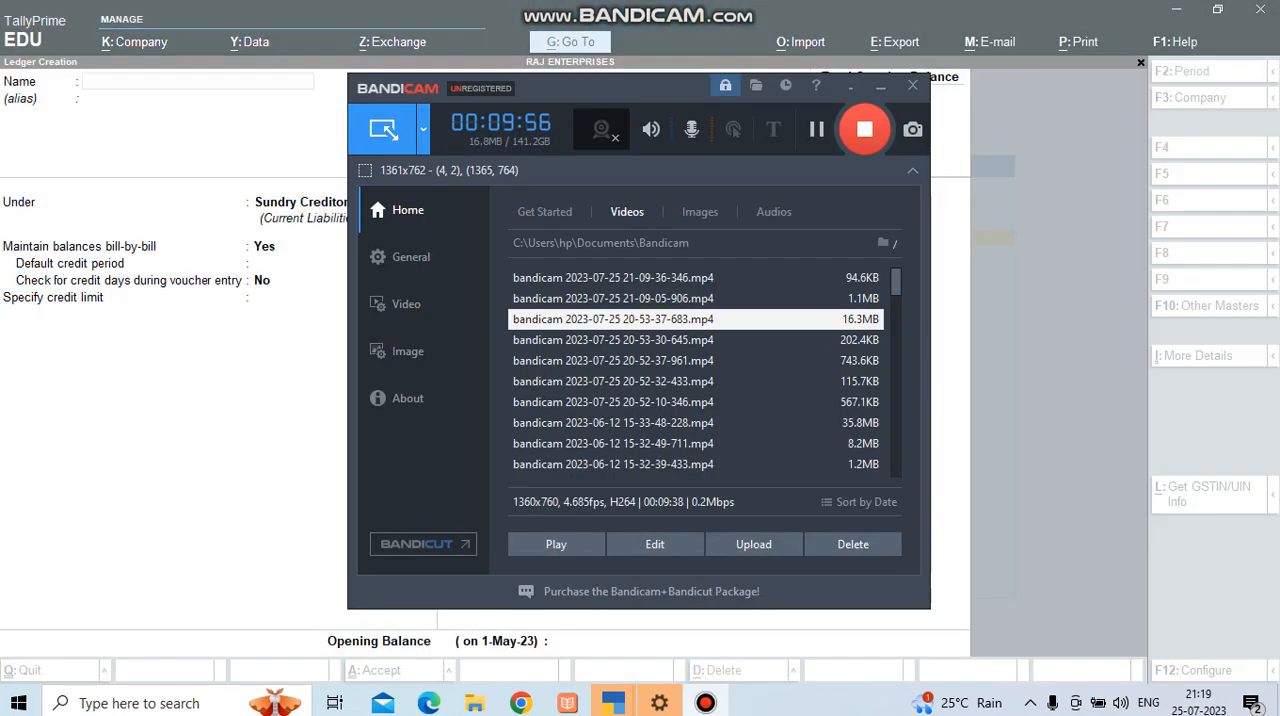